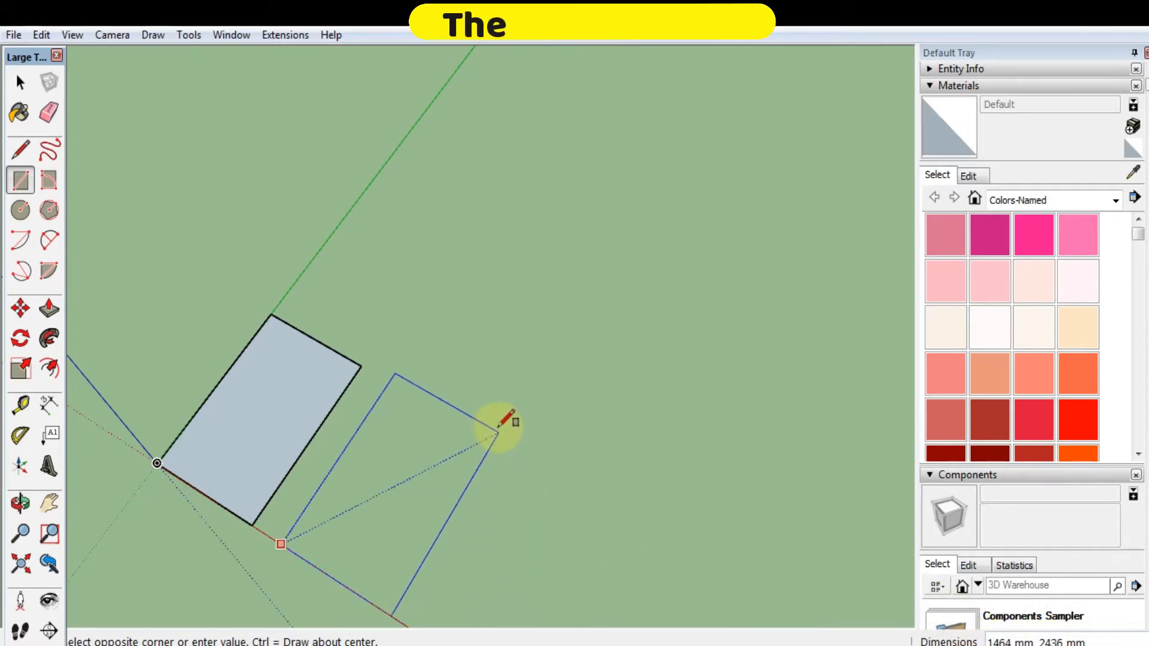
# Step: Finish the second rectangle on the red axis as a 1500 by 1500 mm square
pyautogui.write('15')
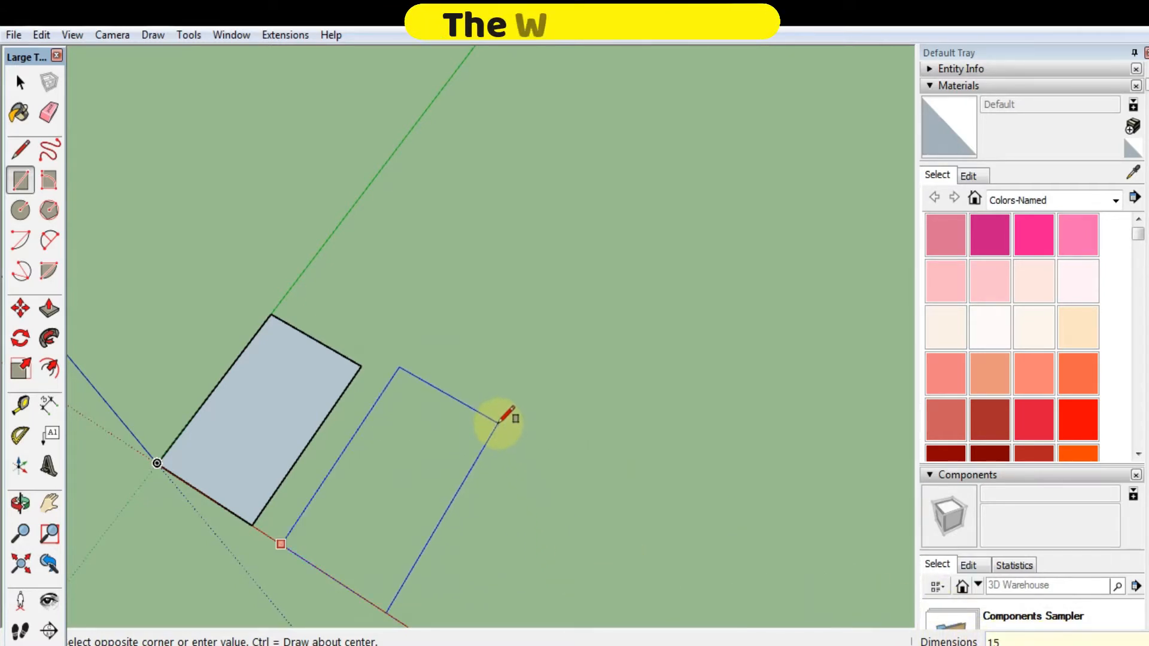
pyautogui.write('00')
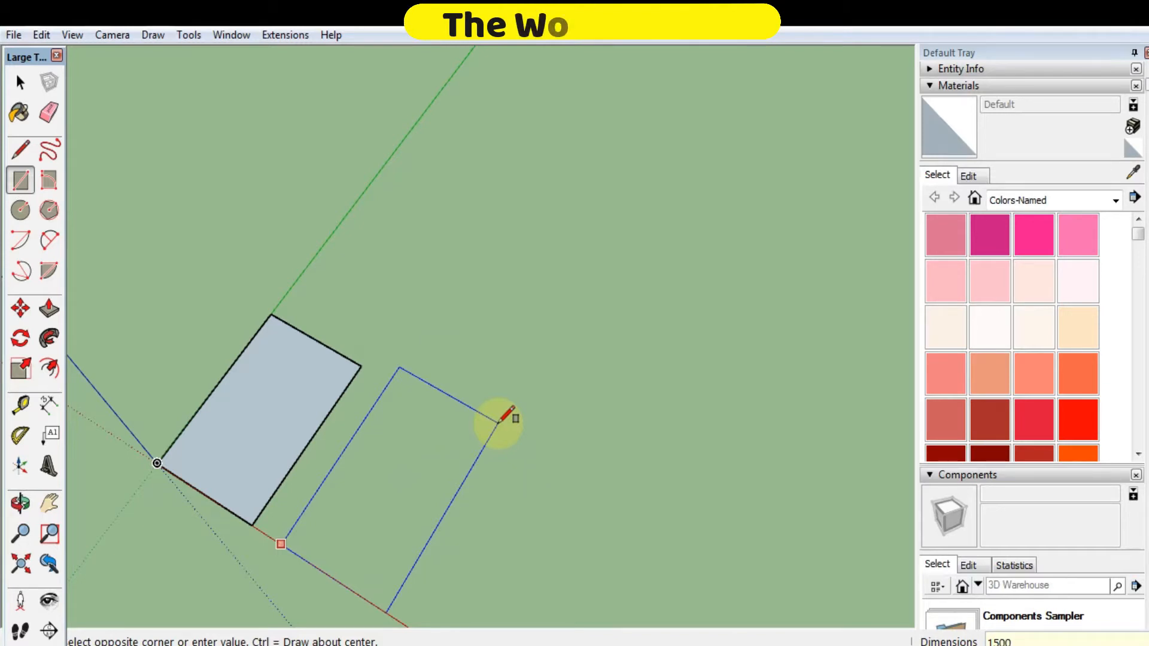
pyautogui.write(',1500')
pyautogui.press('Return')
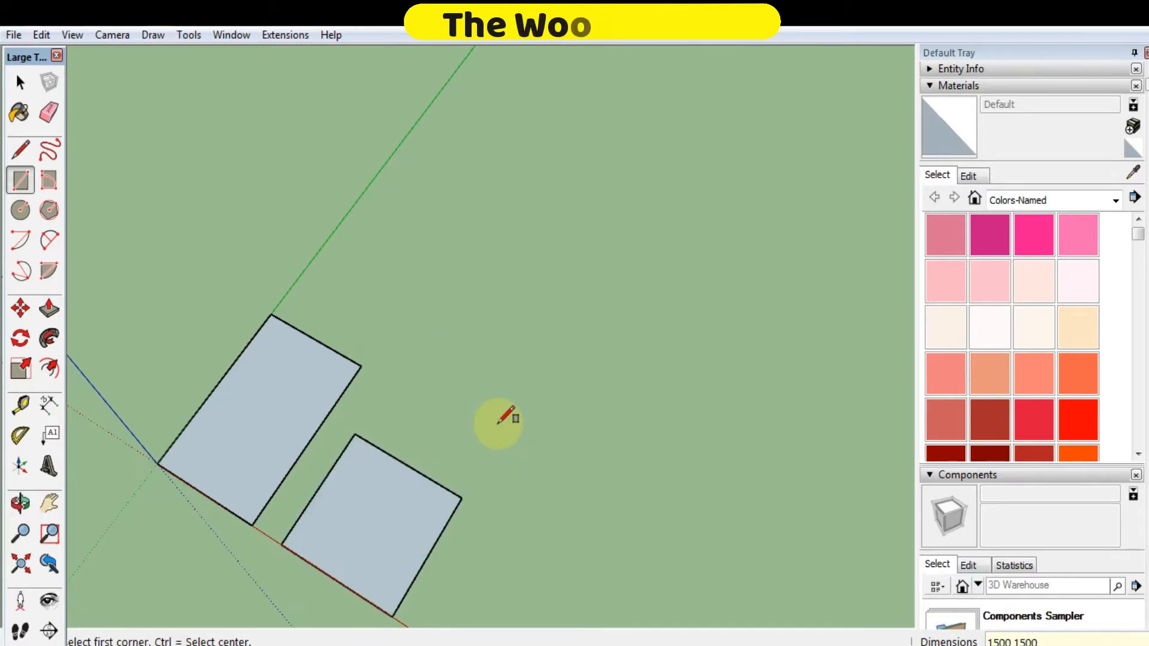
# Step: Draw a third rectangle of 1500 by 2000 mm, starting on the red axis just beyond the square
pyautogui.scroll(-2, 256, 350)
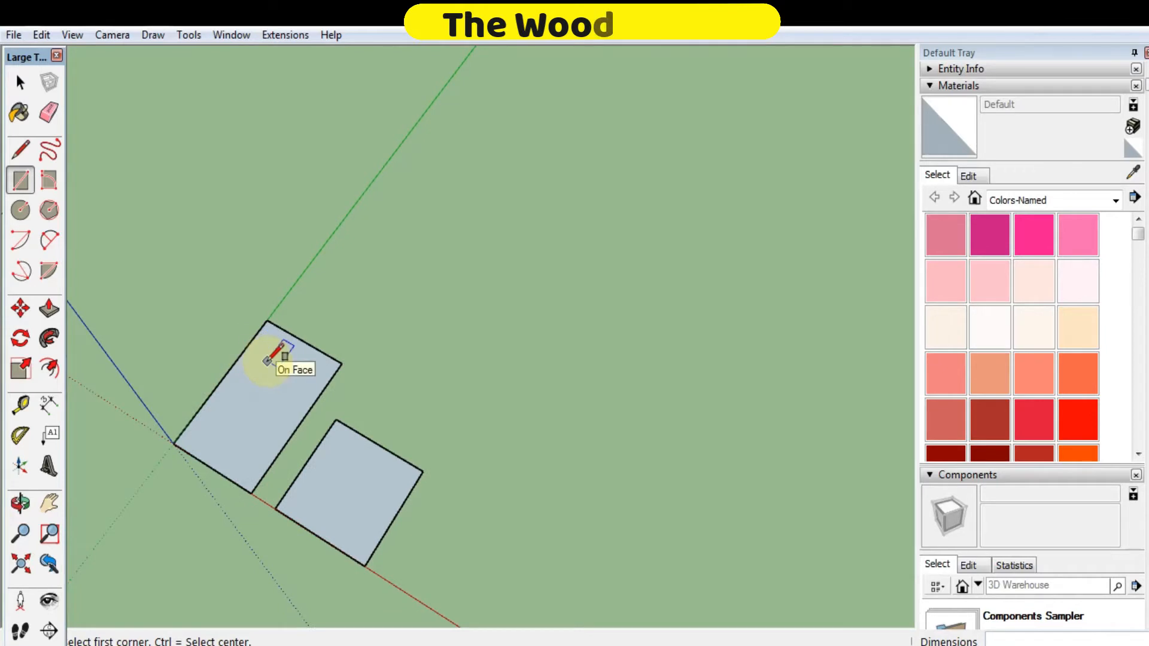
pyautogui.scroll(1, 372, 572)
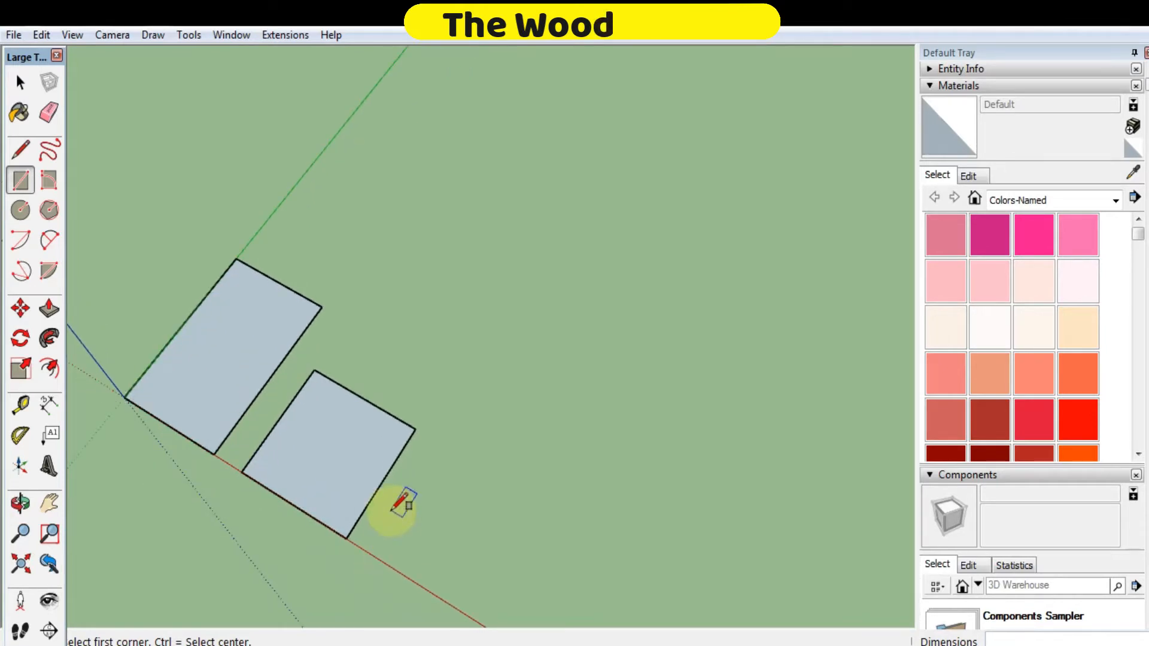
pyautogui.scroll(-1, 198, 415)
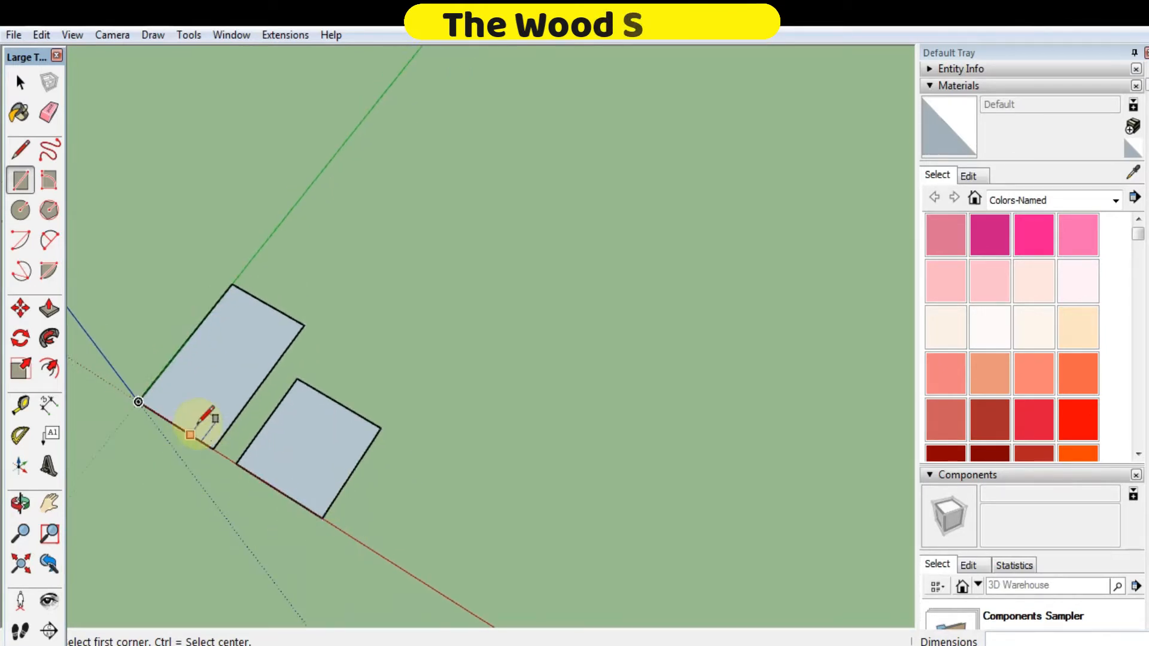
pyautogui.click(343, 530)
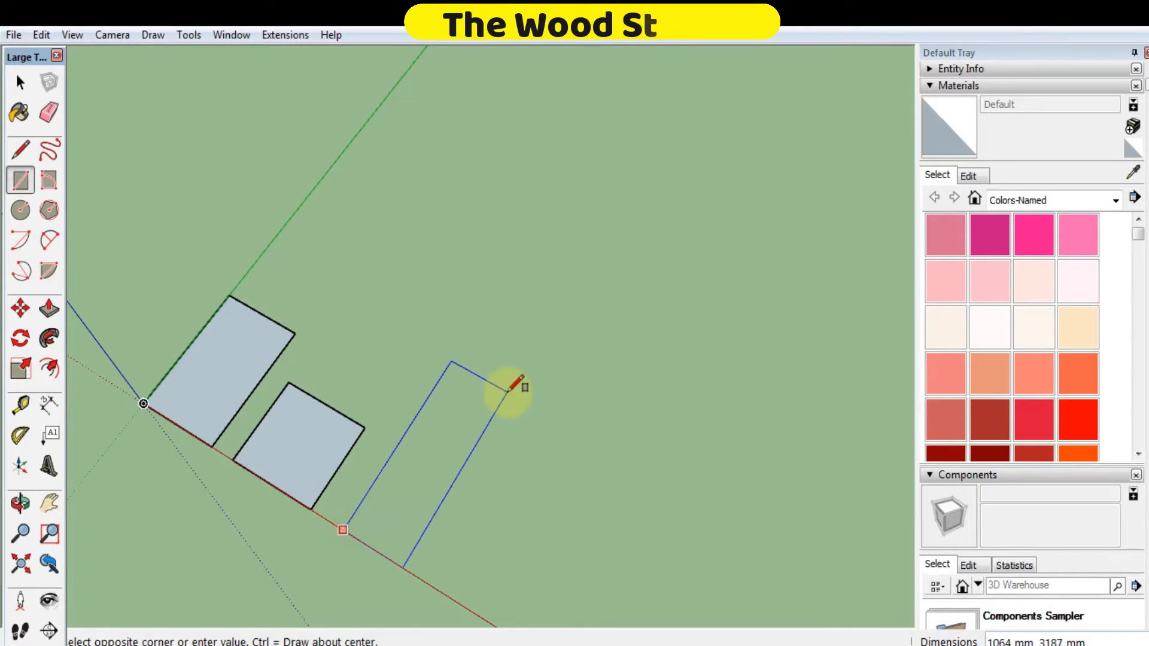
pyautogui.write('15')
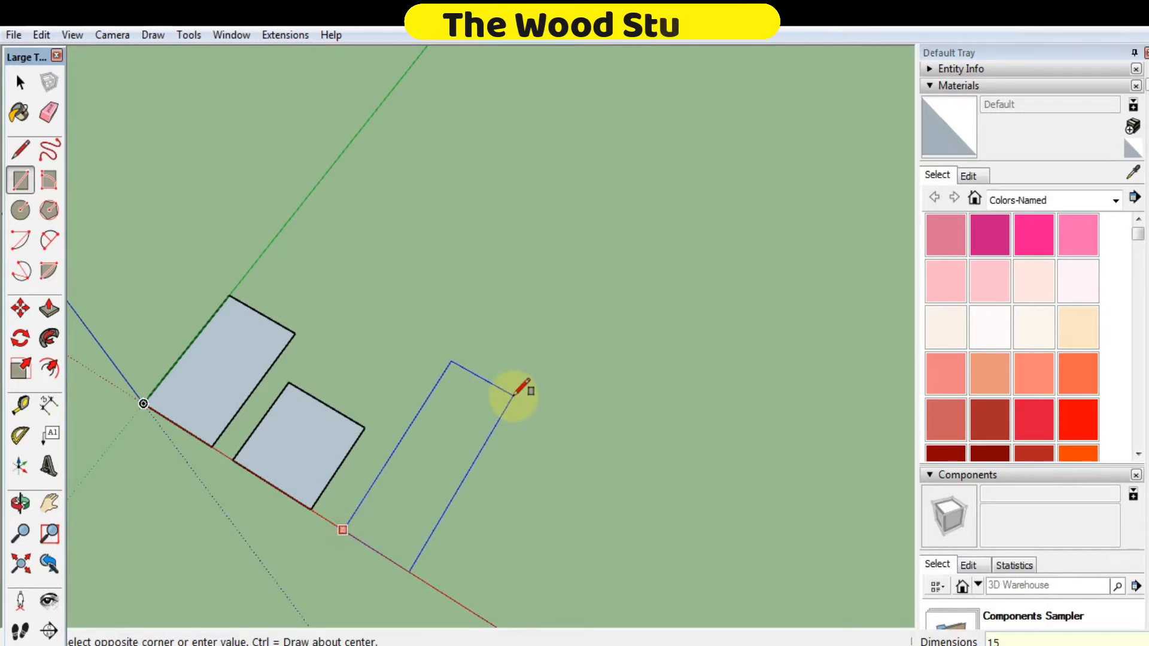
pyautogui.write('00,20')
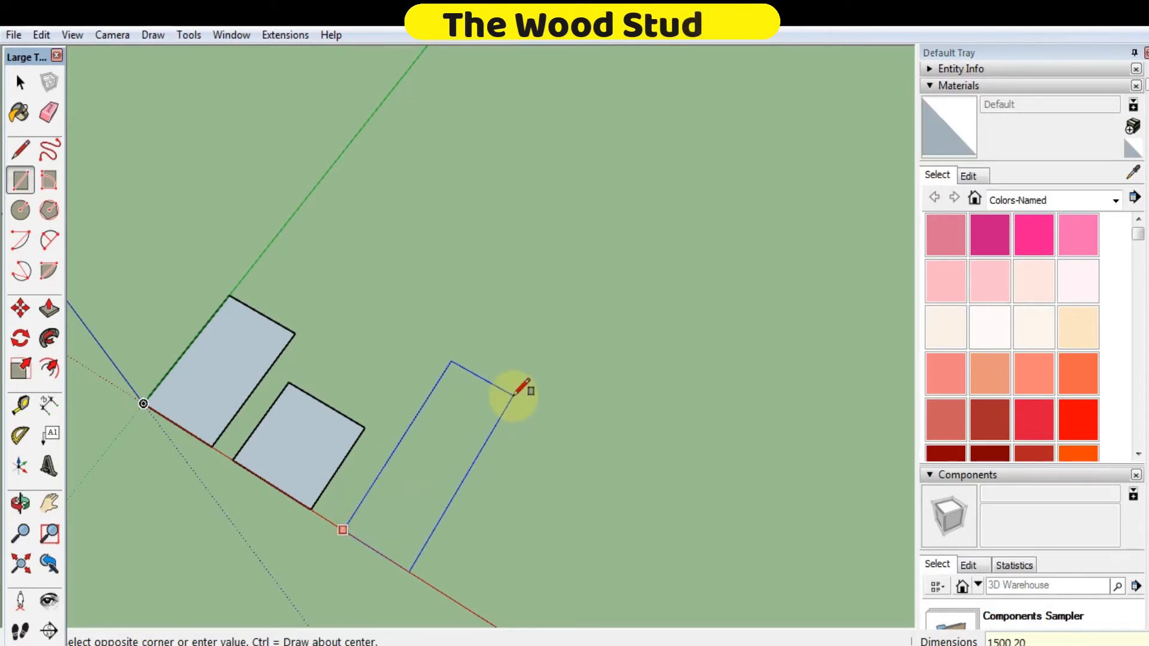
pyautogui.write('00')
pyautogui.press('Return')
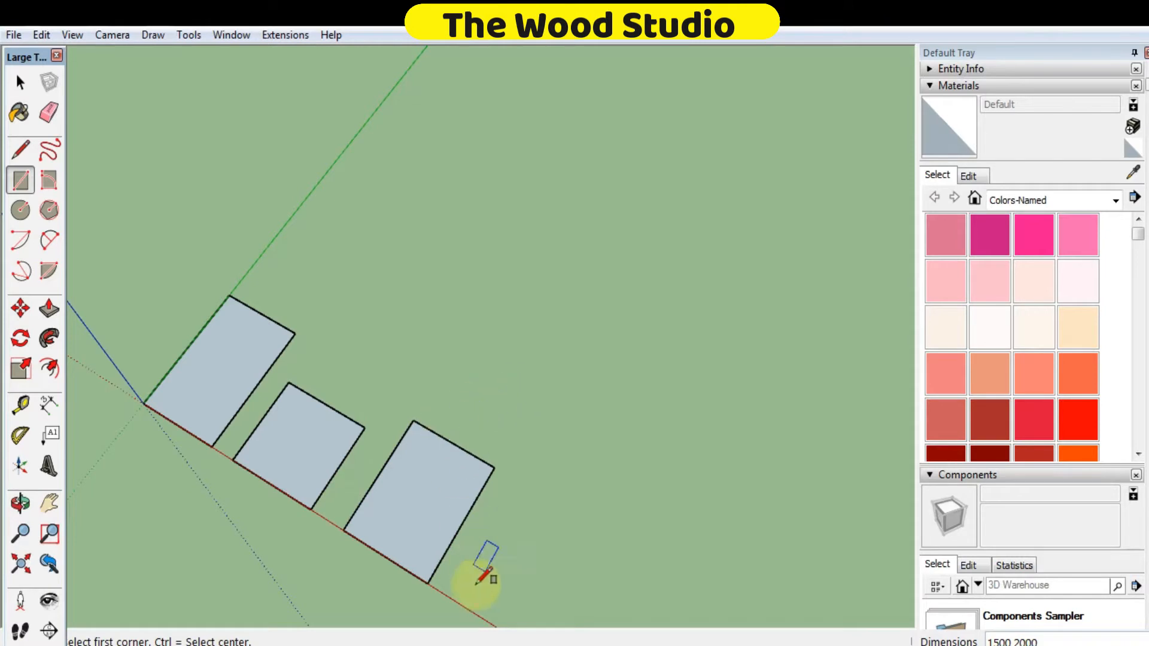
# Step: Draw a fourth rectangle from the red axis beyond the third one, entering only its green-direction length as 2000 mm
pyautogui.scroll(-2, 167, 390)
pyautogui.scroll(3, 441, 526)
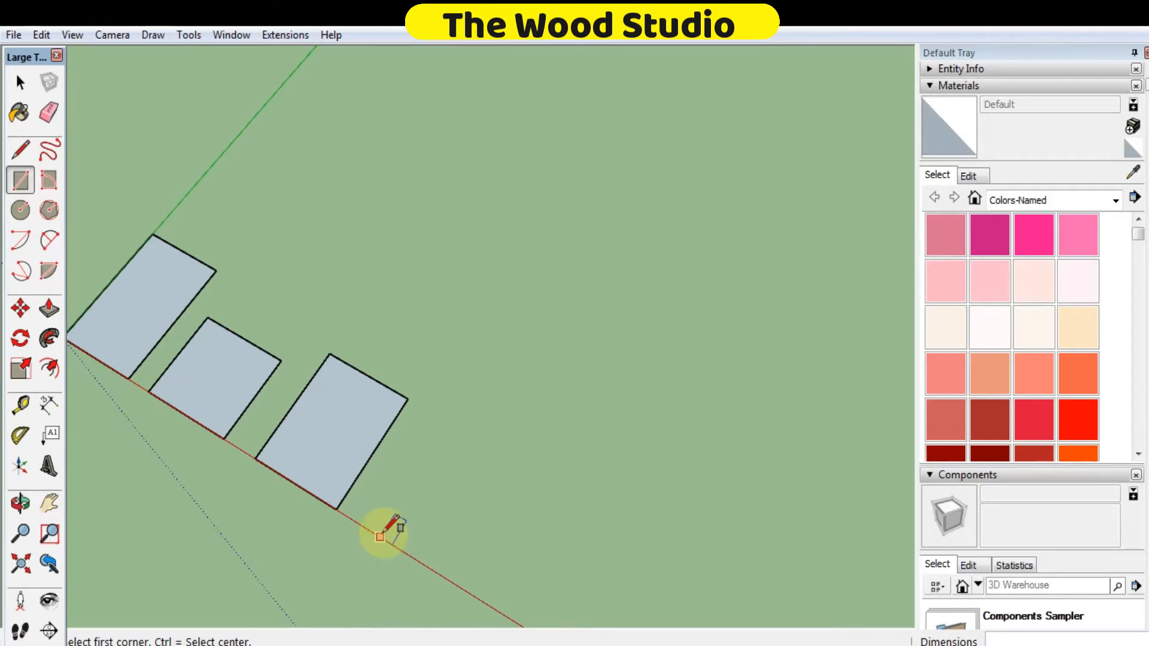
pyautogui.click(379, 537)
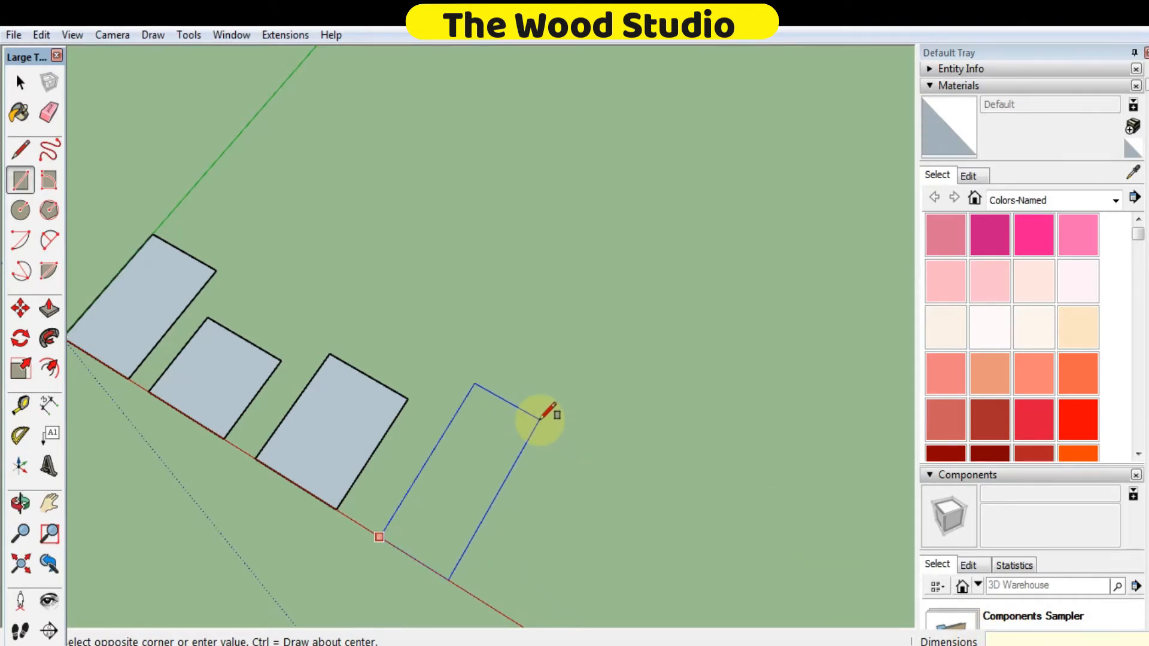
pyautogui.press('Return')
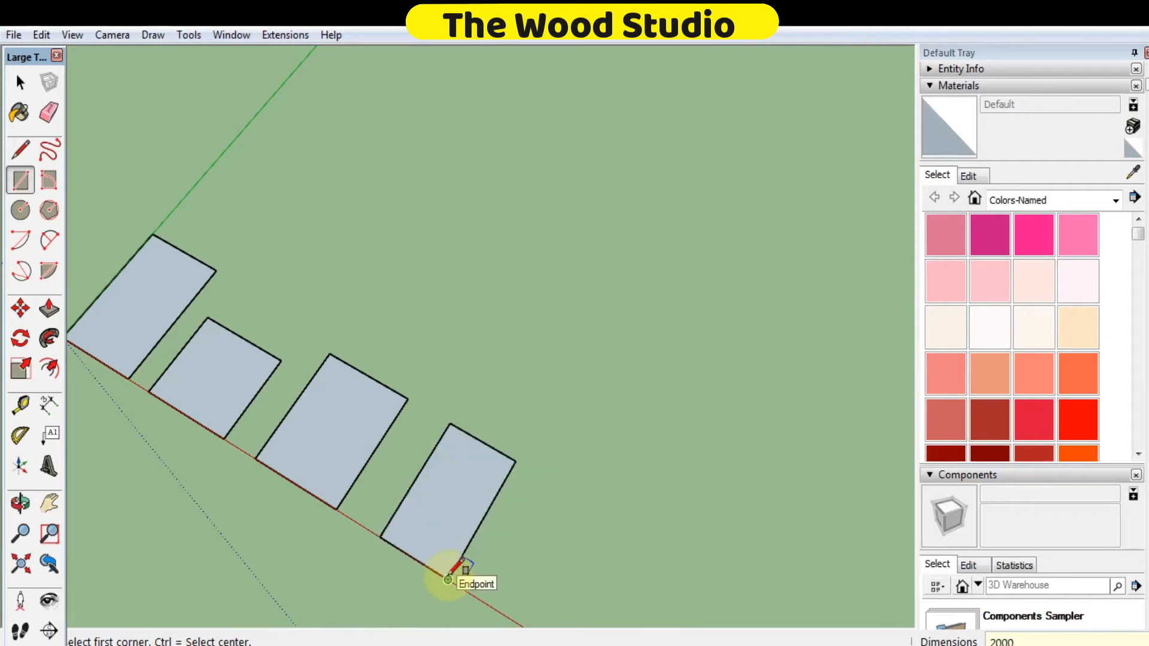
pyautogui.click(447, 579)
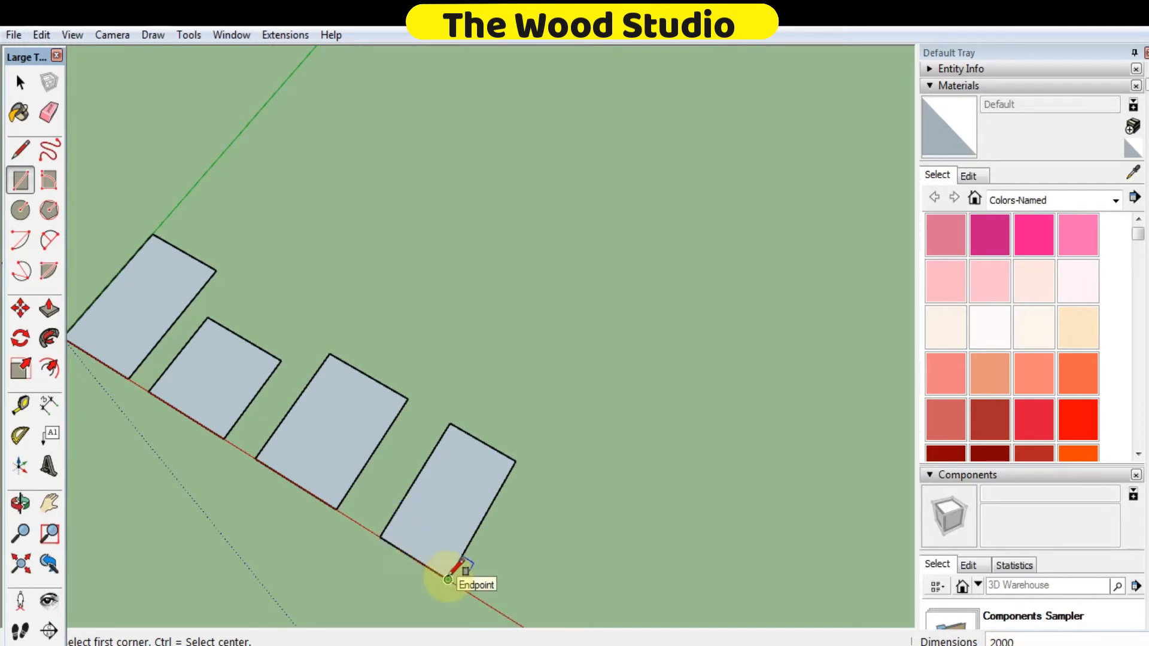
# Step: Draw a fifth rectangle from the red axis beyond the fourth one, entering only its red-direction width as 2000 mm
pyautogui.scroll(-3, 230, 308)
pyautogui.scroll(1, 529, 470)
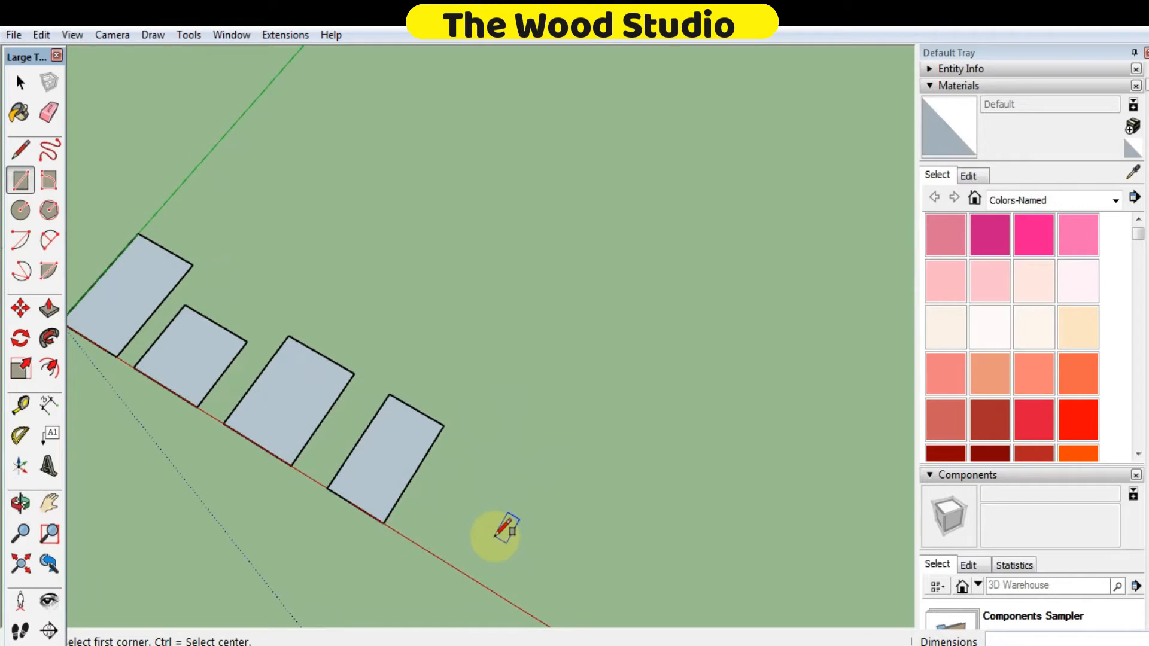
pyautogui.click(442, 560)
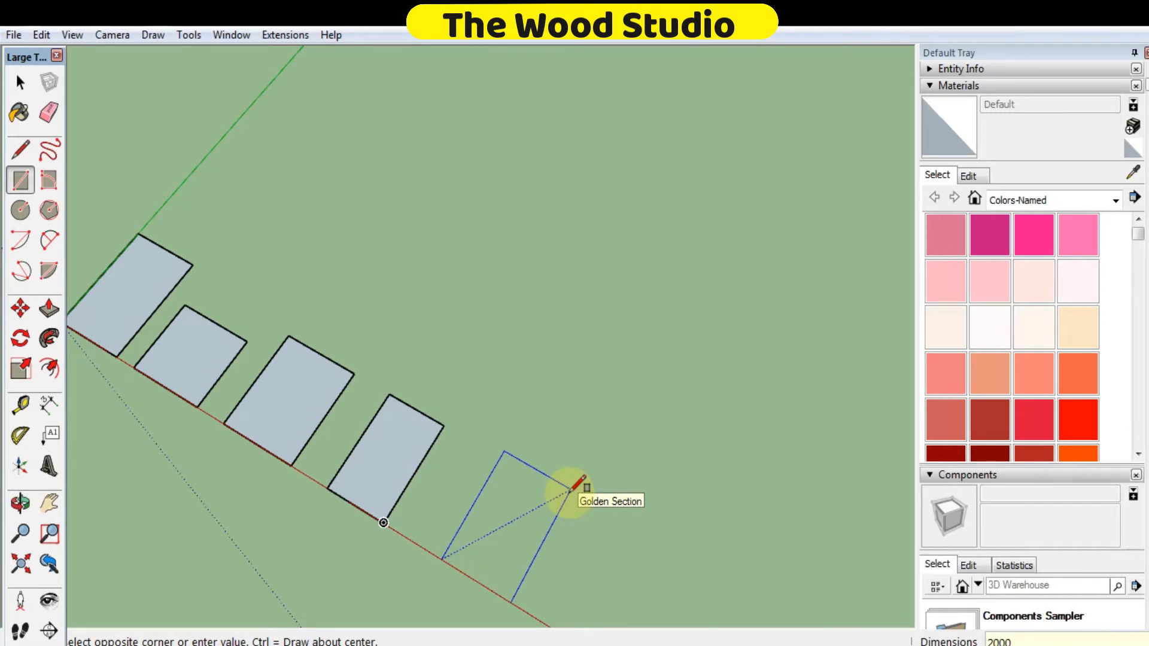
pyautogui.click(571, 491)
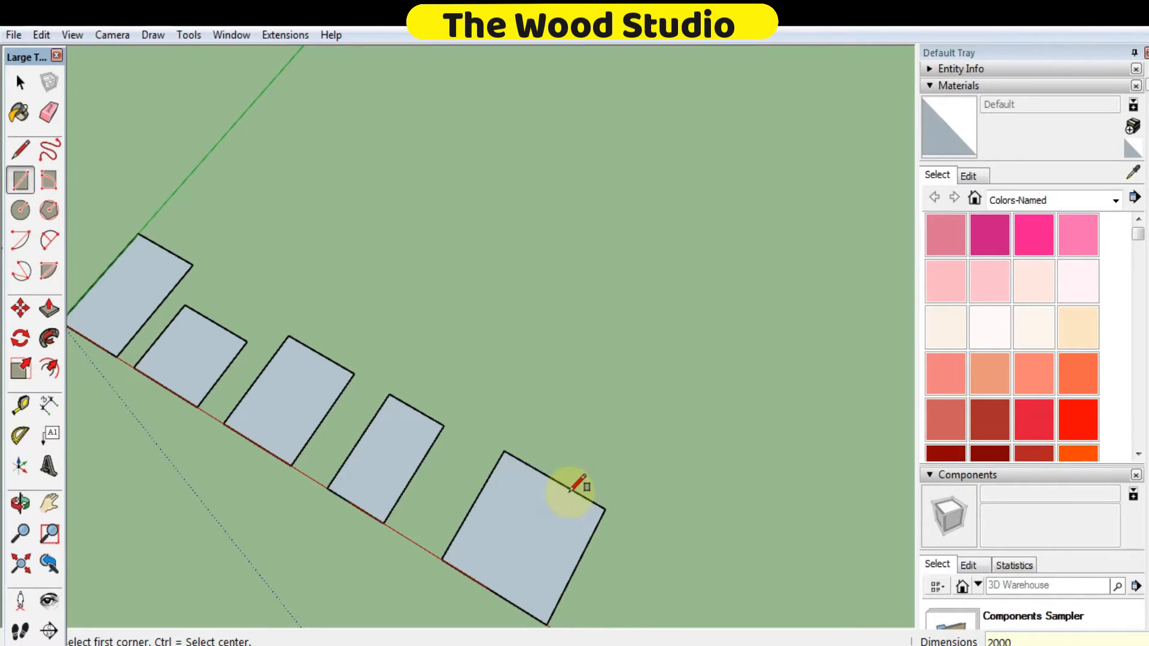
# Step: Draw a 3000 by 2000 mm rectangle from its centre point, in the open area behind the row of rectangles
pyautogui.scroll(-1, 367, 290)
pyautogui.scroll(2, 533, 583)
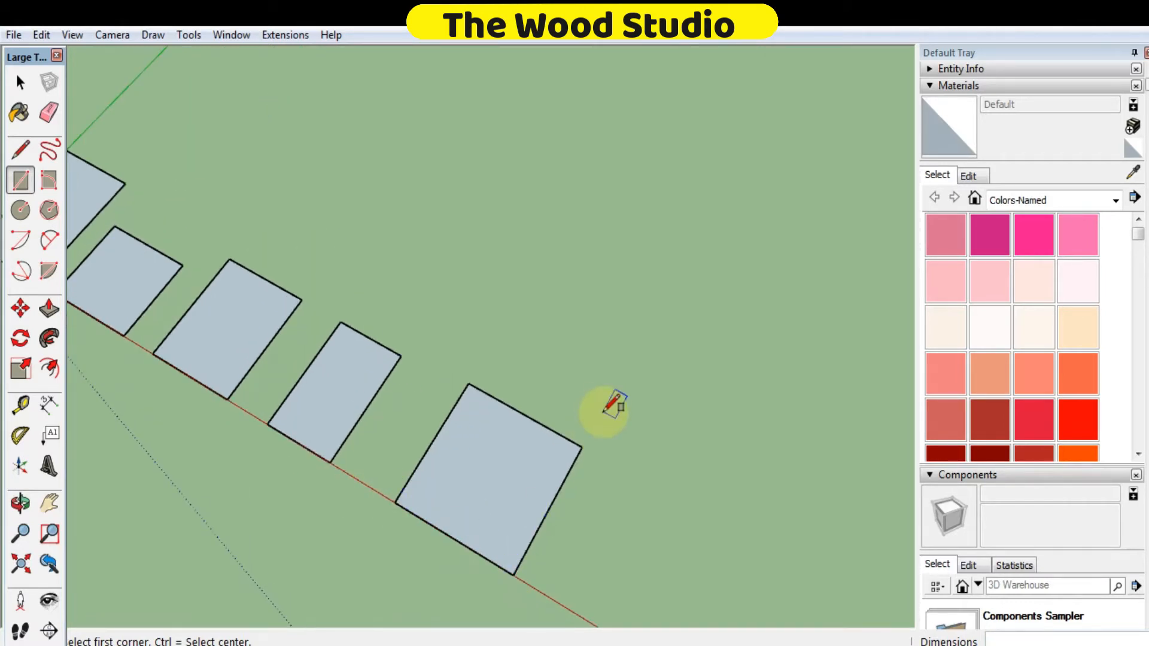
pyautogui.scroll(-3, 611, 407)
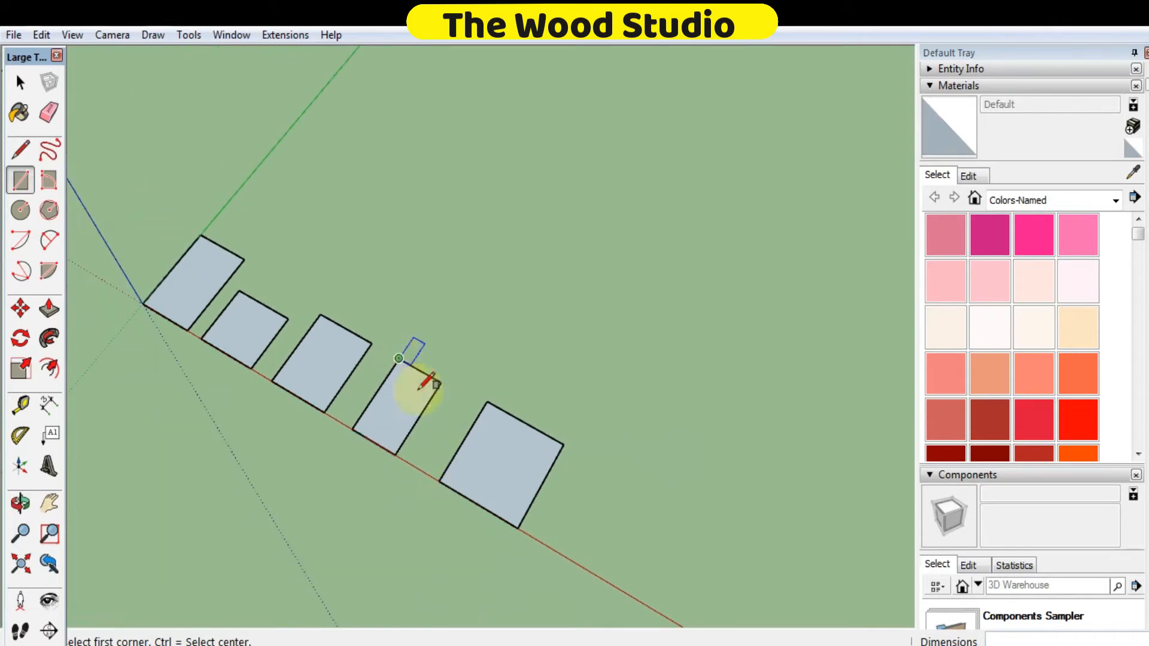
pyautogui.scroll(1, 368, 272)
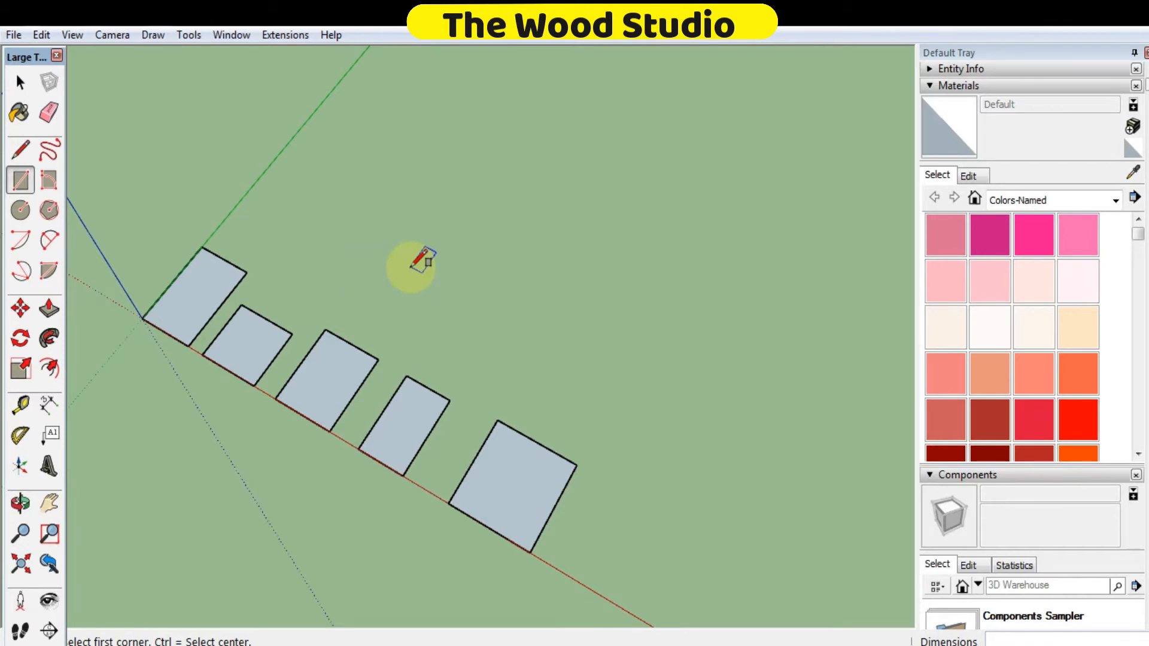
pyautogui.press('ctrl')
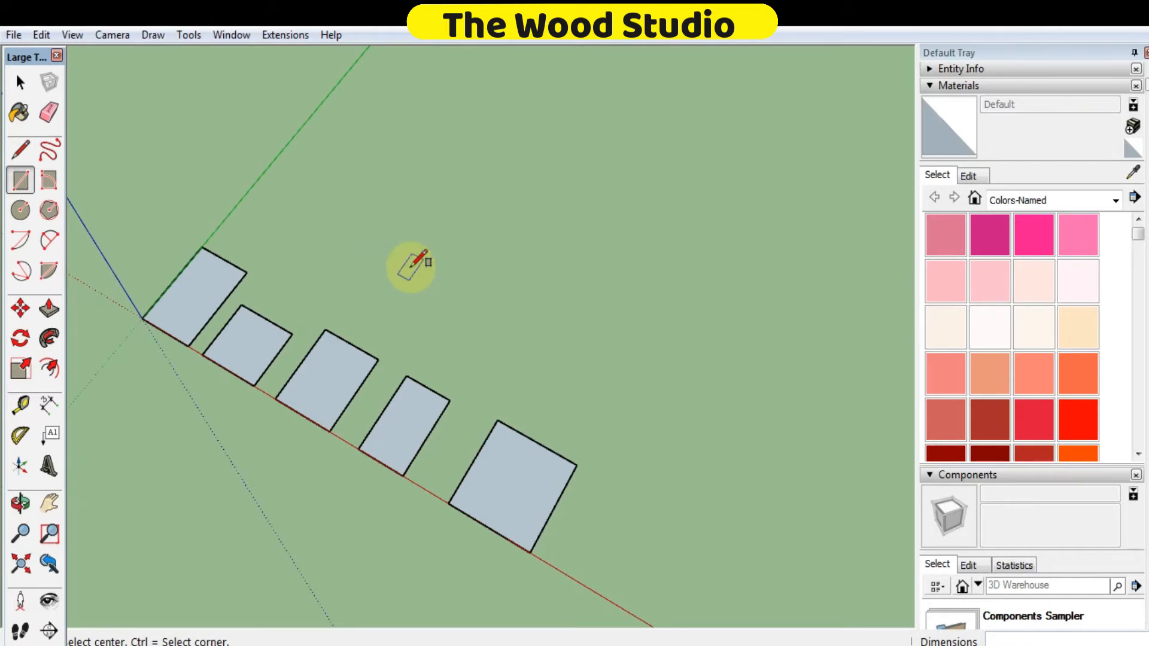
pyautogui.click(441, 276)
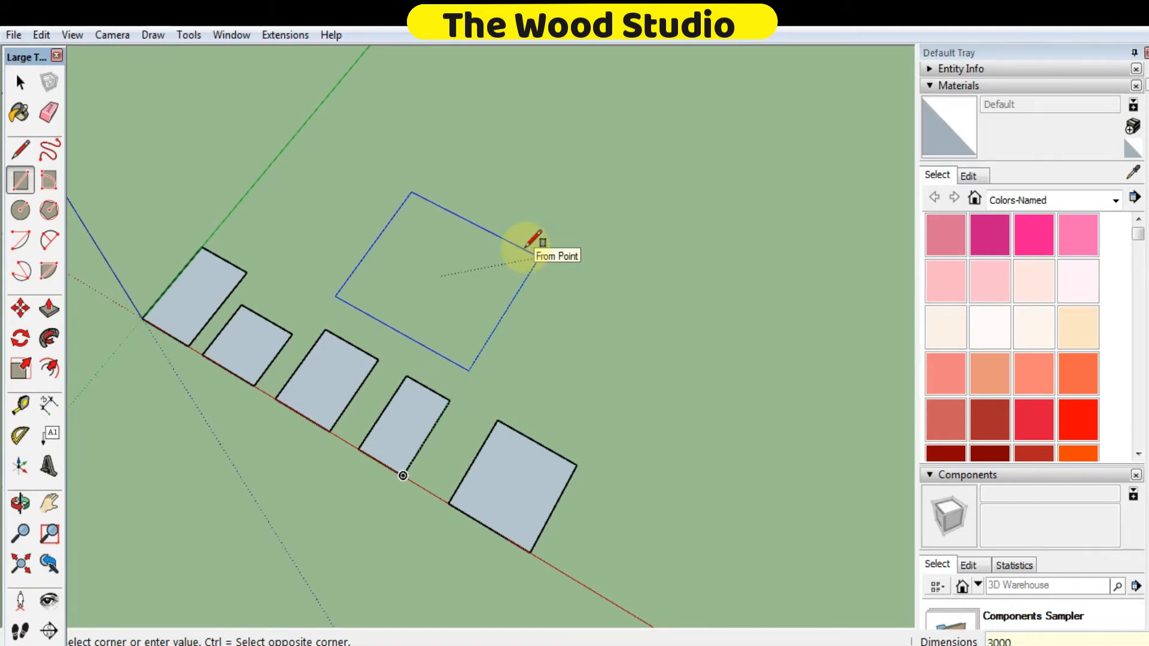
pyautogui.write(',200')
pyautogui.press('Return')
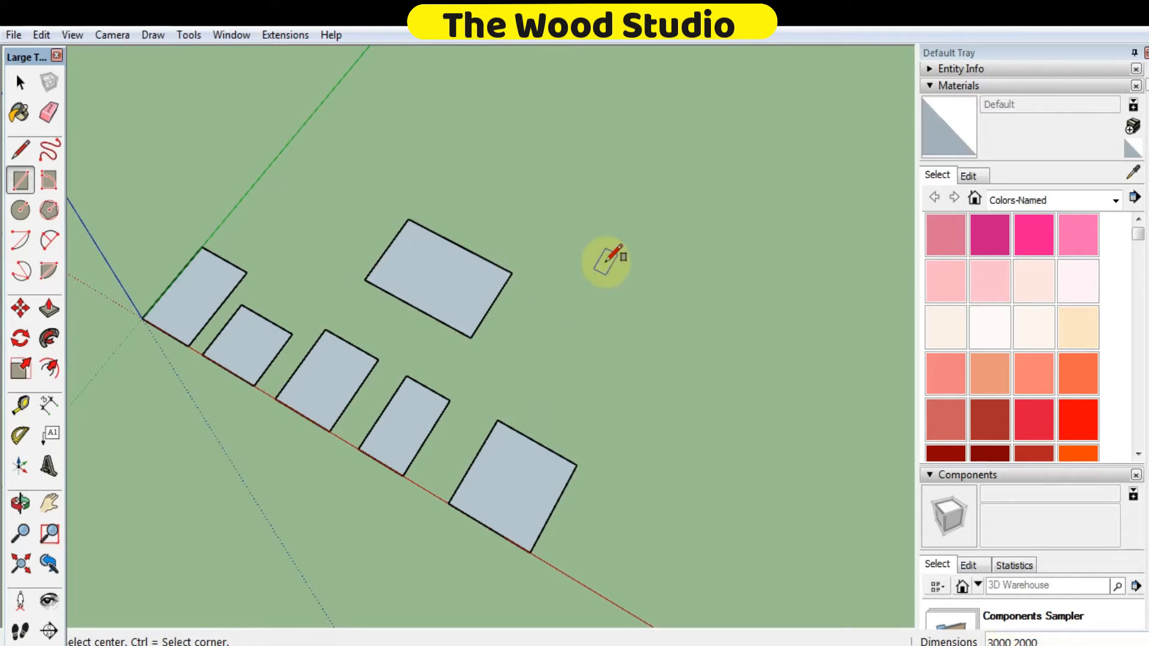
# Step: Switch back to corner-based drawing and draw a freehand rectangle about 2304 by 4354 mm beside the centre-drawn one
pyautogui.press('ctrl')
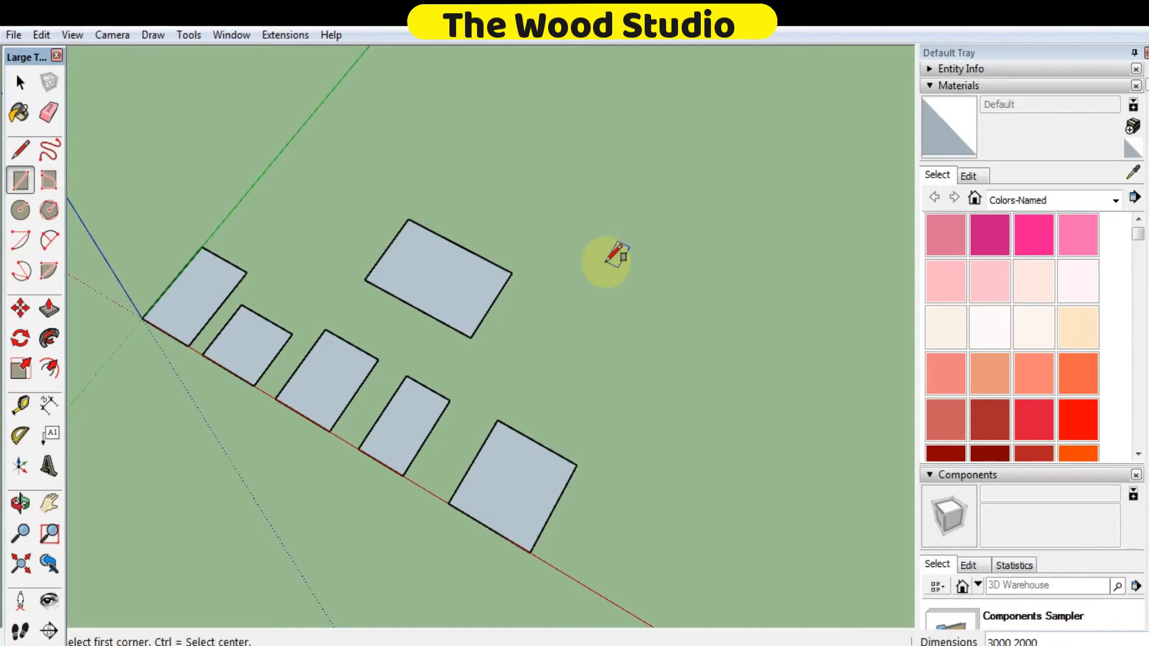
pyautogui.click(555, 353)
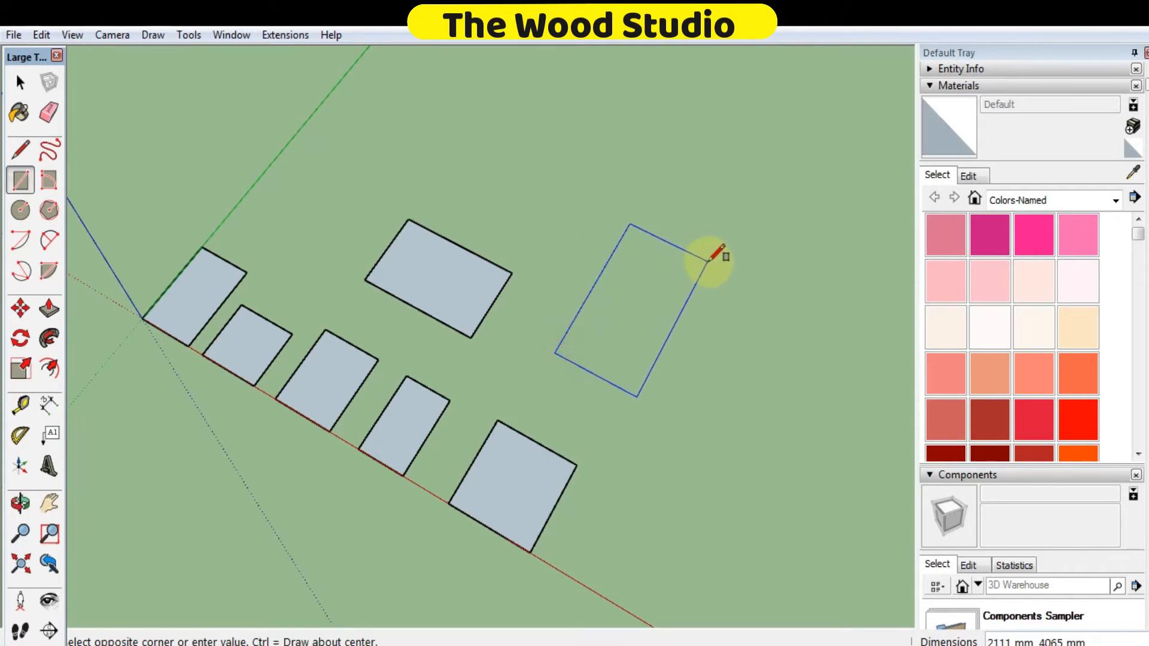
pyautogui.click(720, 256)
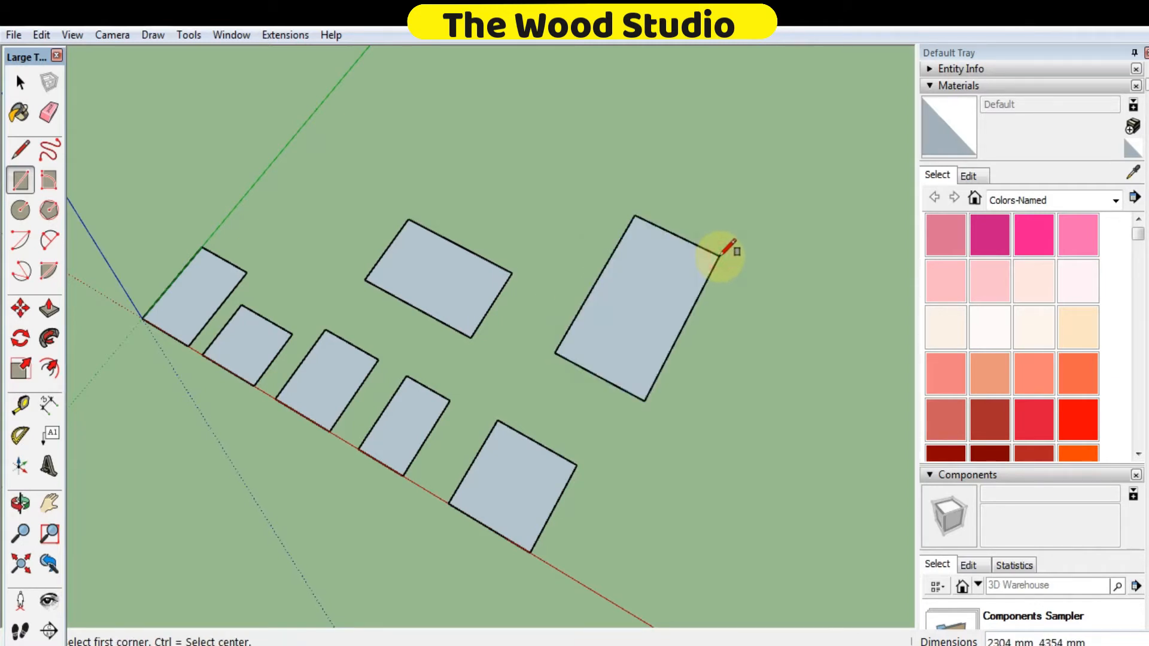
# Step: Draw a large freehand rectangle beyond the existing ones and a long narrow one between it and the red axis
pyautogui.moveTo(307, 436); pyautogui.dragTo(228, 495, button='middle')
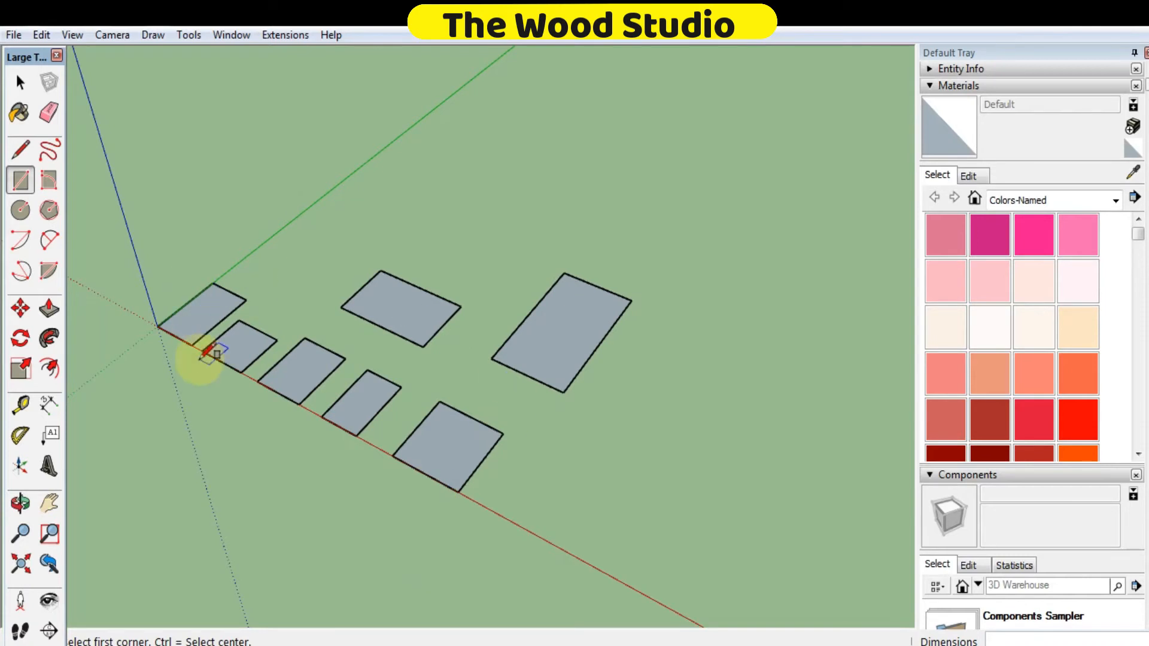
pyautogui.moveTo(398, 423); pyautogui.dragTo(430, 435, button='middle')
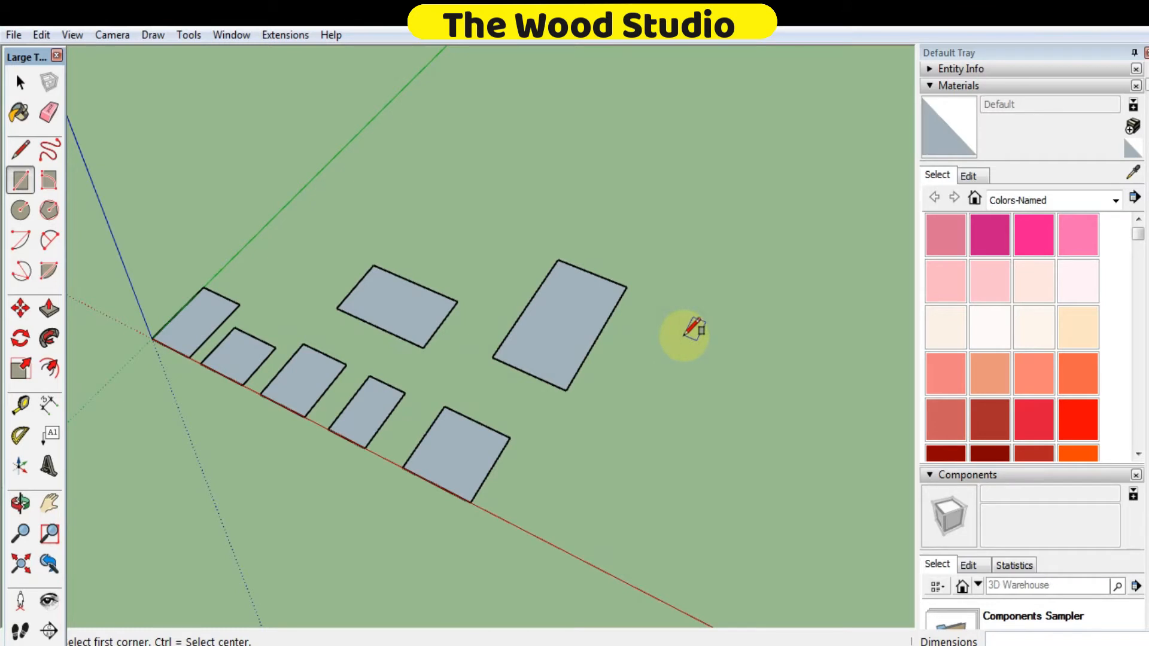
pyautogui.scroll(-1, 147, 311)
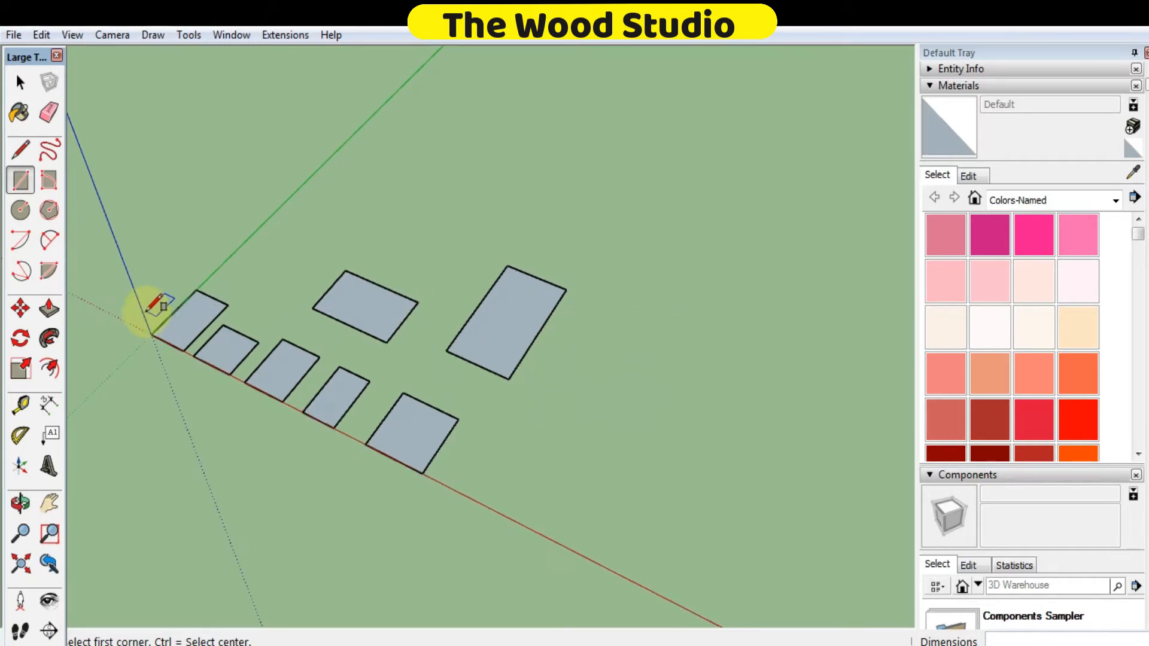
pyautogui.click(554, 452)
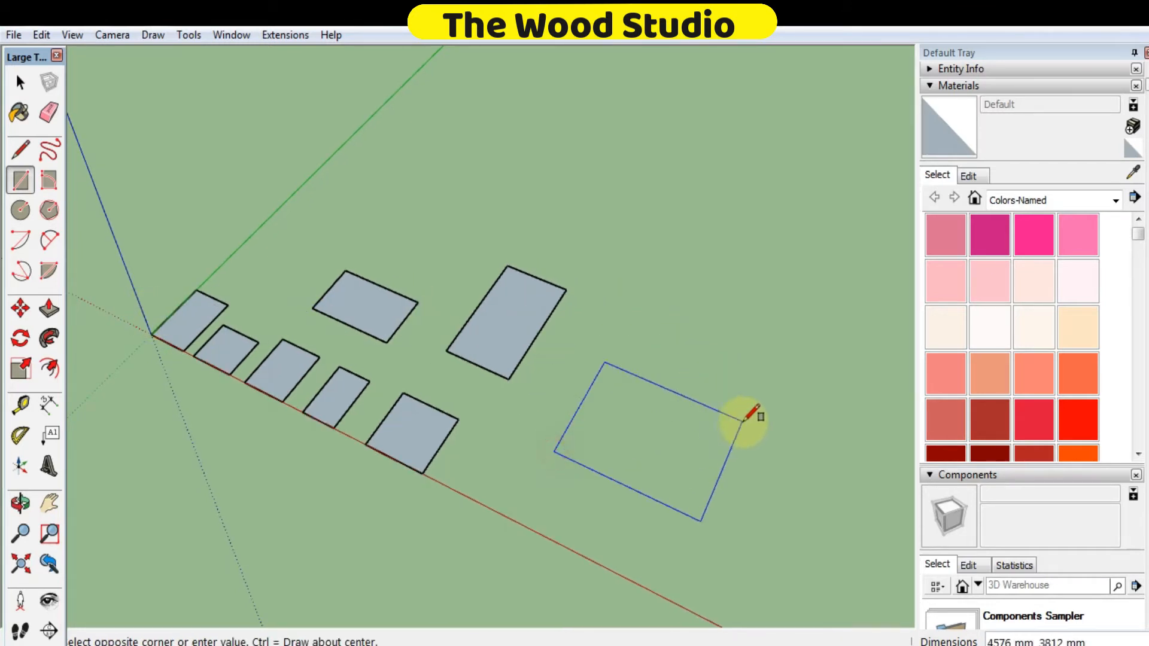
pyautogui.click(762, 400)
pyautogui.click(528, 492)
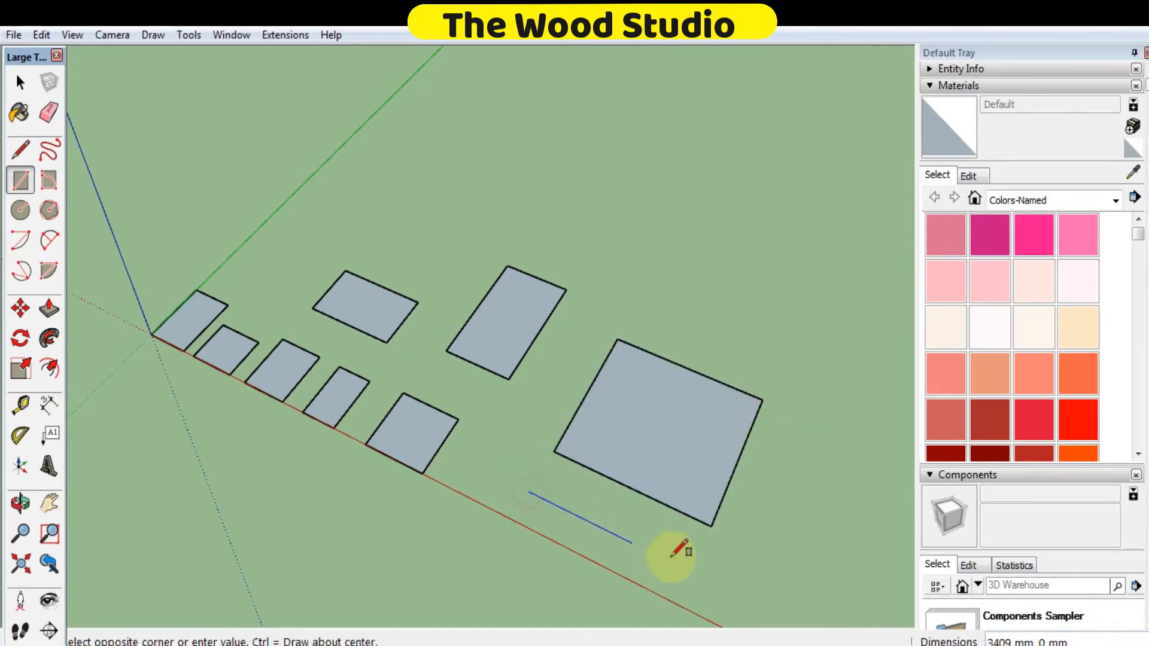
pyautogui.click(696, 550)
pyautogui.scroll(-1, 306, 392)
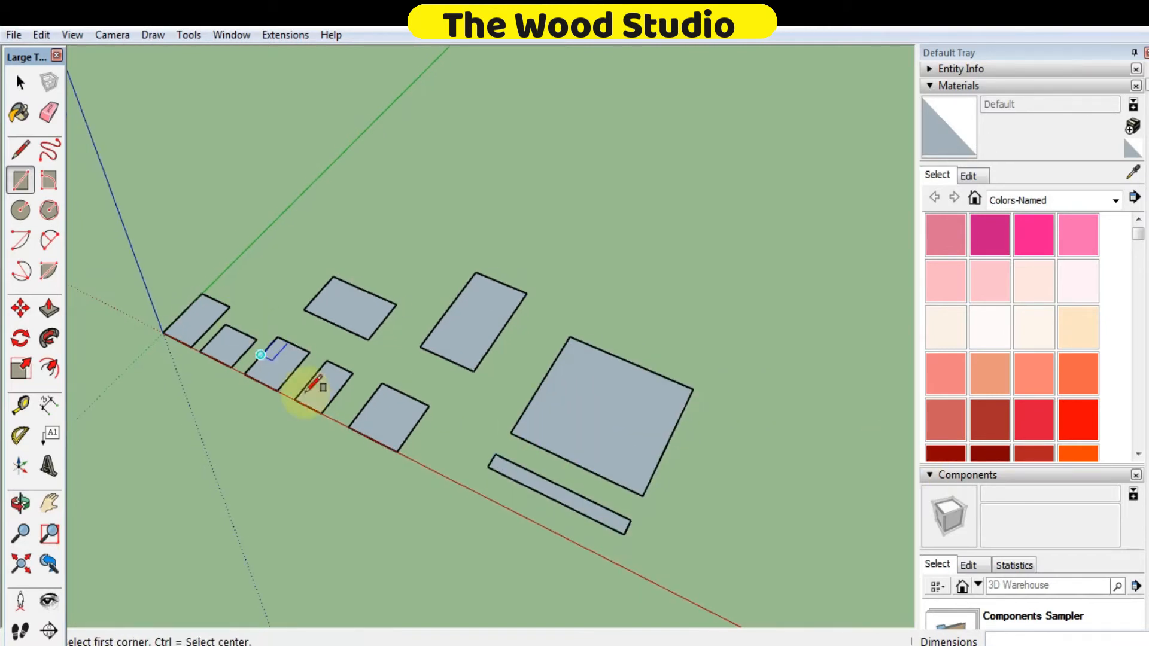
pyautogui.moveTo(314, 386); pyautogui.dragTo(352, 421, button='middle')
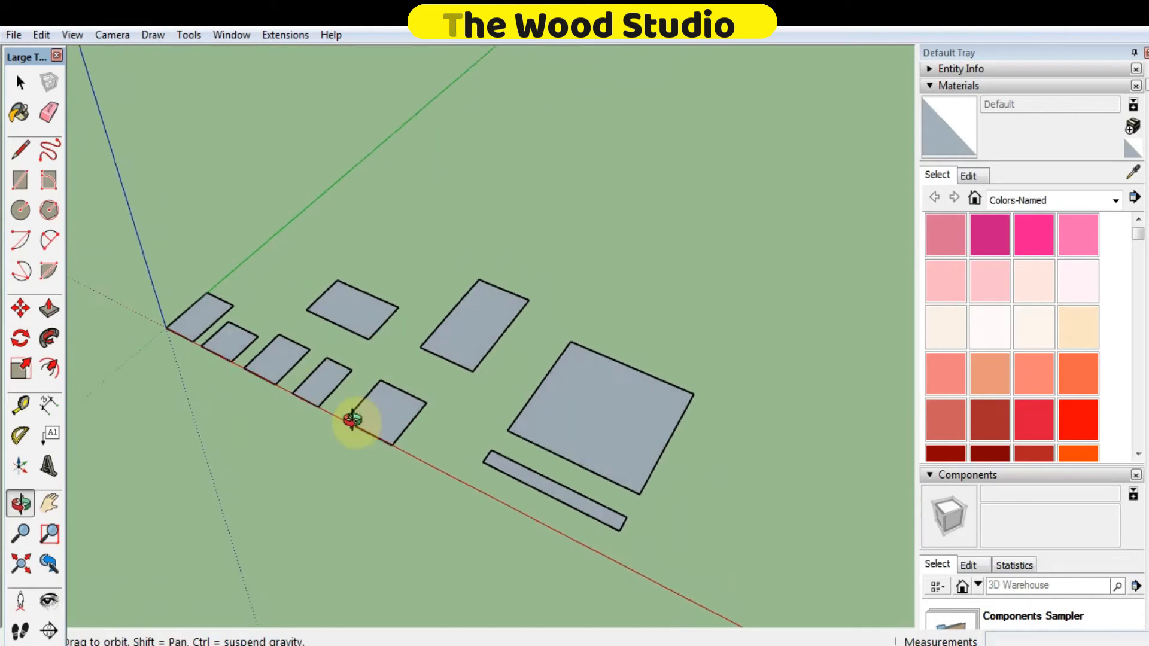
pyautogui.press('r')
pyautogui.scroll(1, 259, 231)
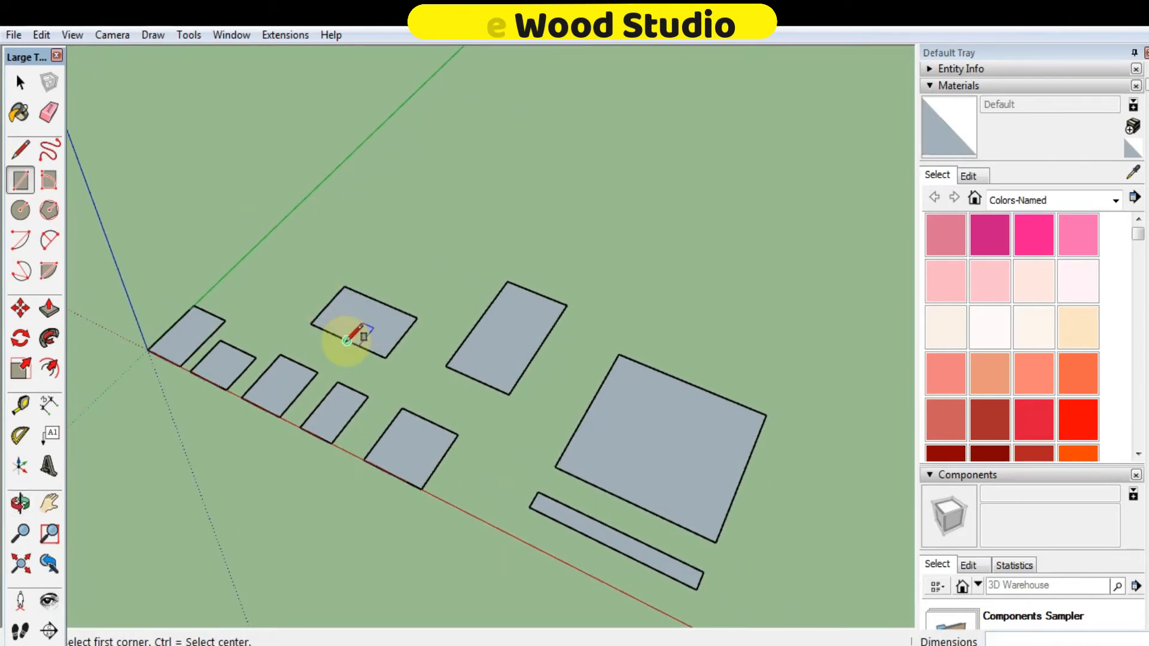
pyautogui.moveTo(347, 340); pyautogui.dragTo(352, 193, button='middle')
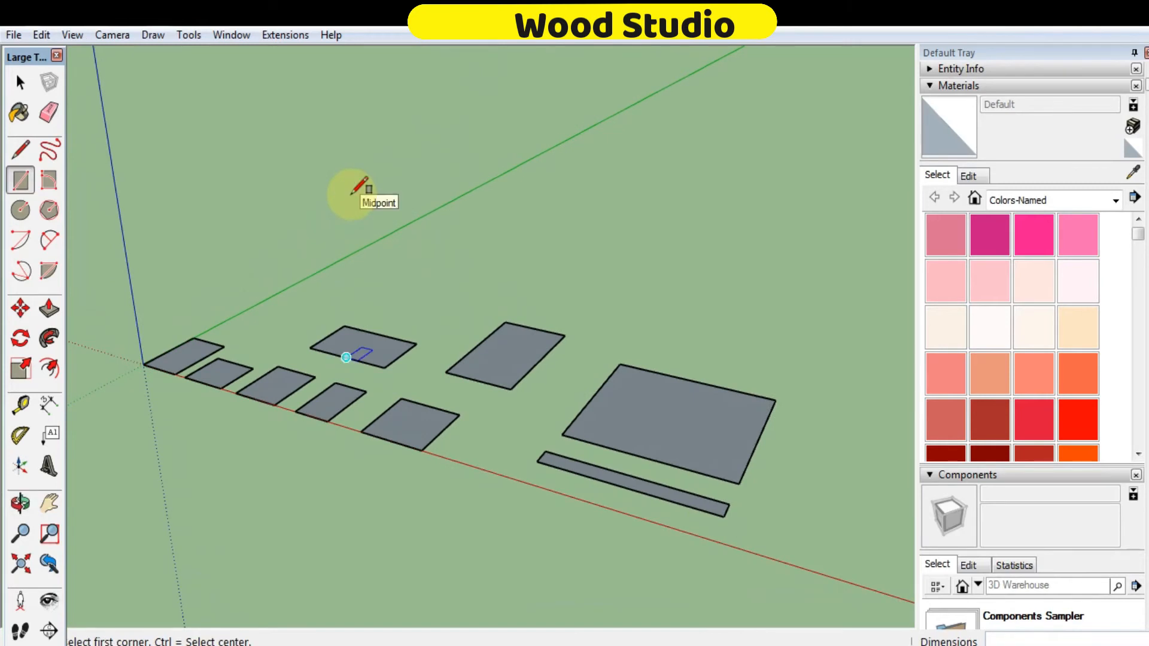
# Step: Draw an upright rectangle from the red axis beyond the fifth rectangle, trying the green, red and blue plane locks and finishing locked to green
pyautogui.moveTo(461, 335); pyautogui.dragTo(486, 435, button='middle')
pyautogui.click(480, 442)
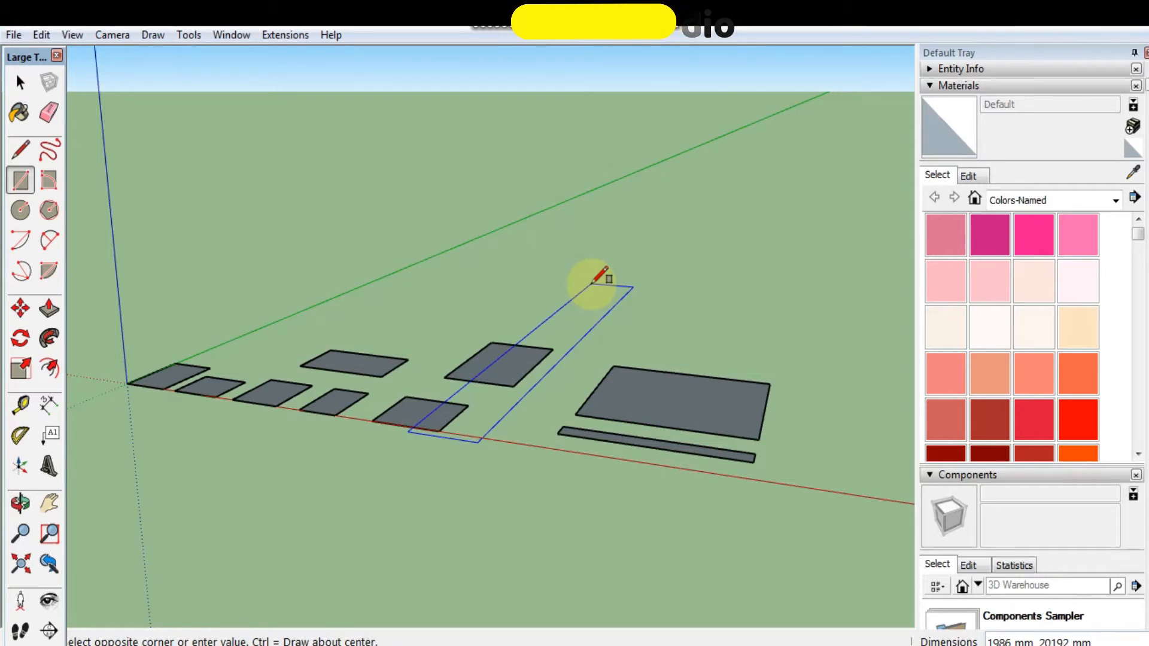
pyautogui.press('Left')
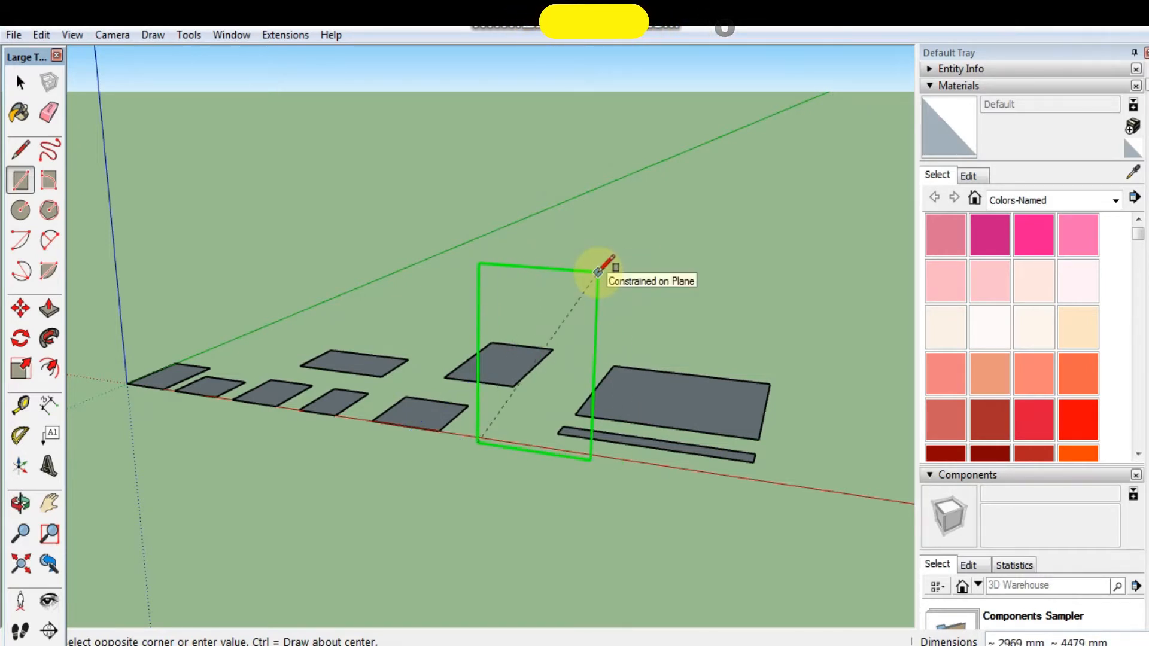
pyautogui.press('Right')
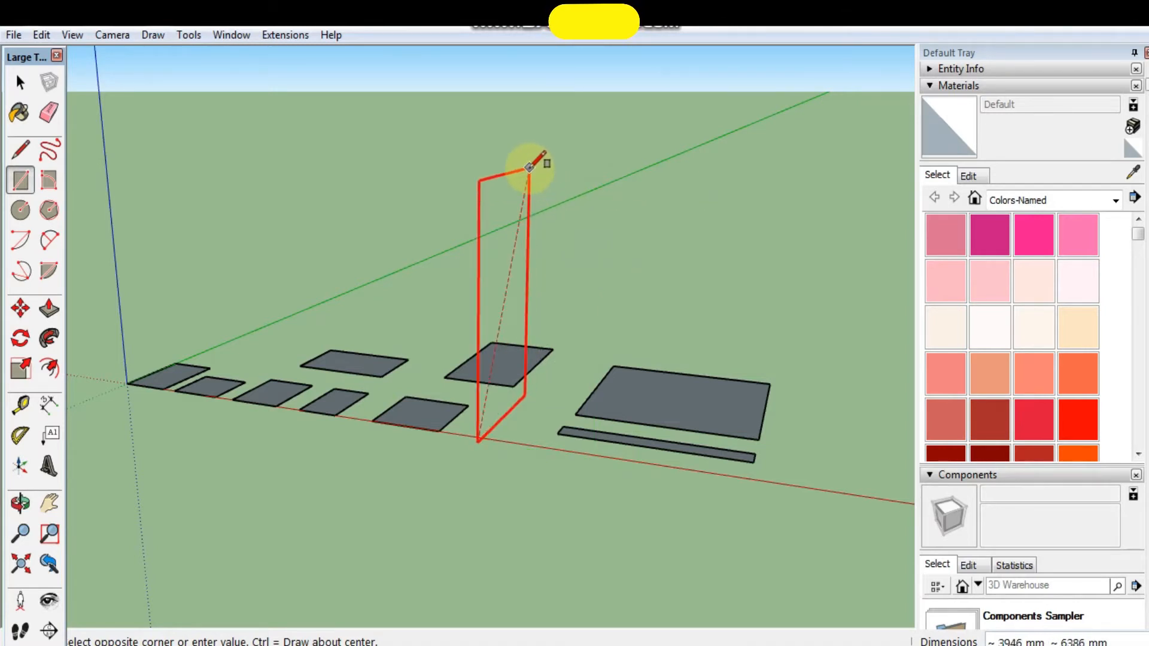
pyautogui.press('Up')
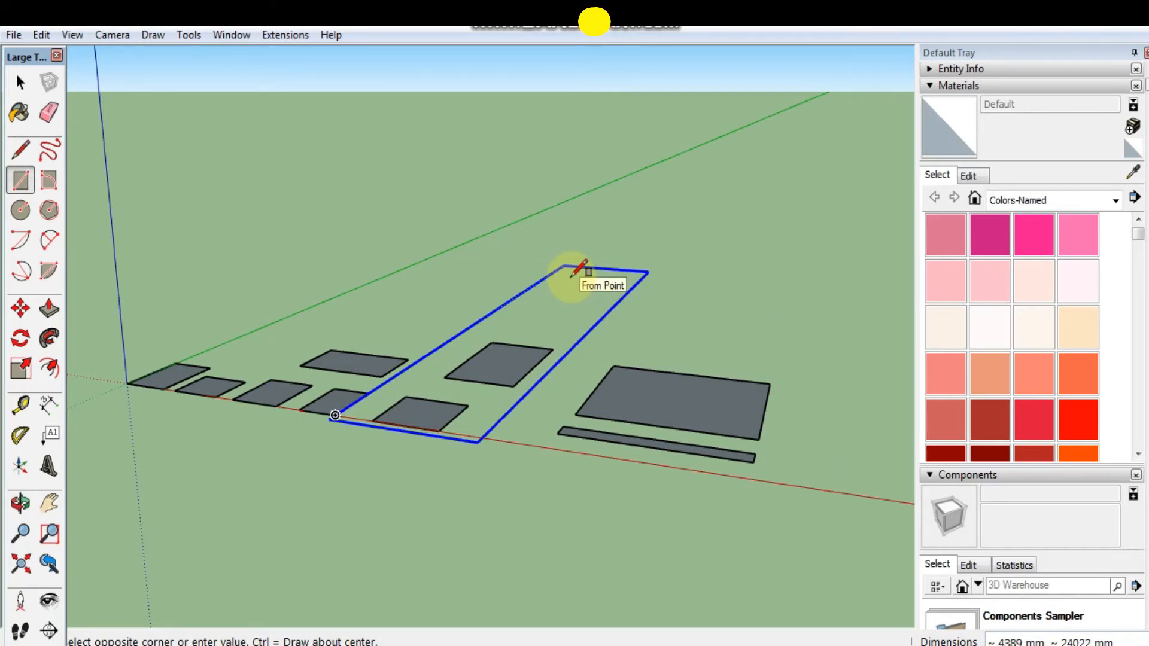
pyautogui.press('Left')
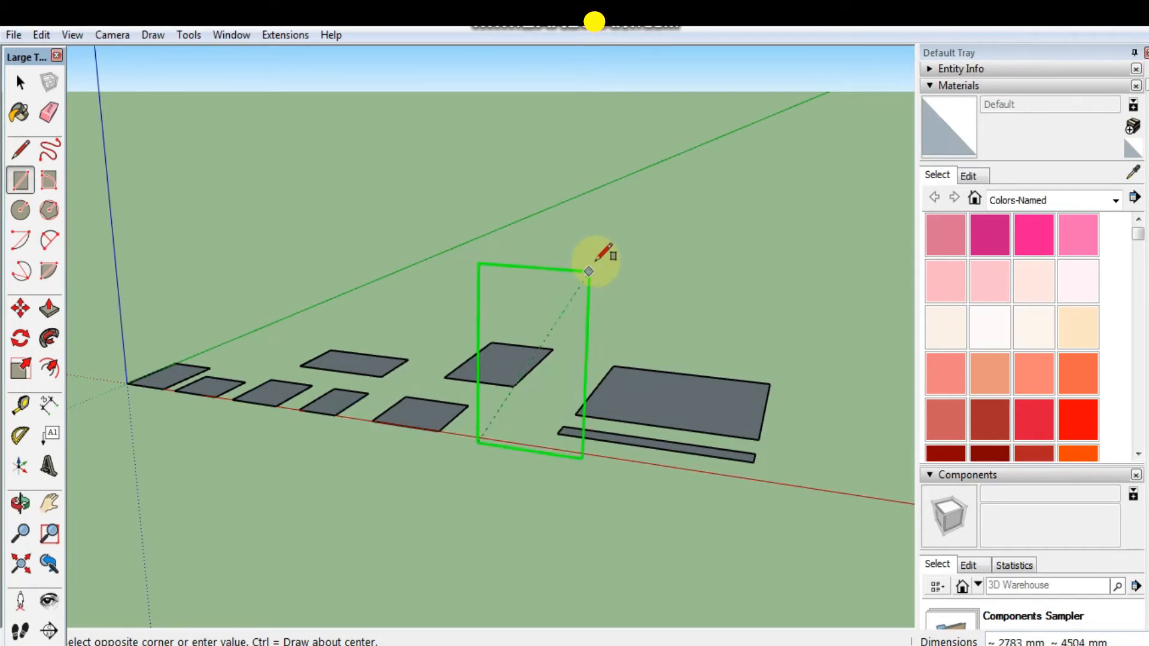
pyautogui.click(659, 163)
# Step: Draw a second upright rectangle beyond the large flat one, with its plane locked perpendicular to the red axis
pyautogui.moveTo(635, 273); pyautogui.dragTo(530, 436, button='middle')
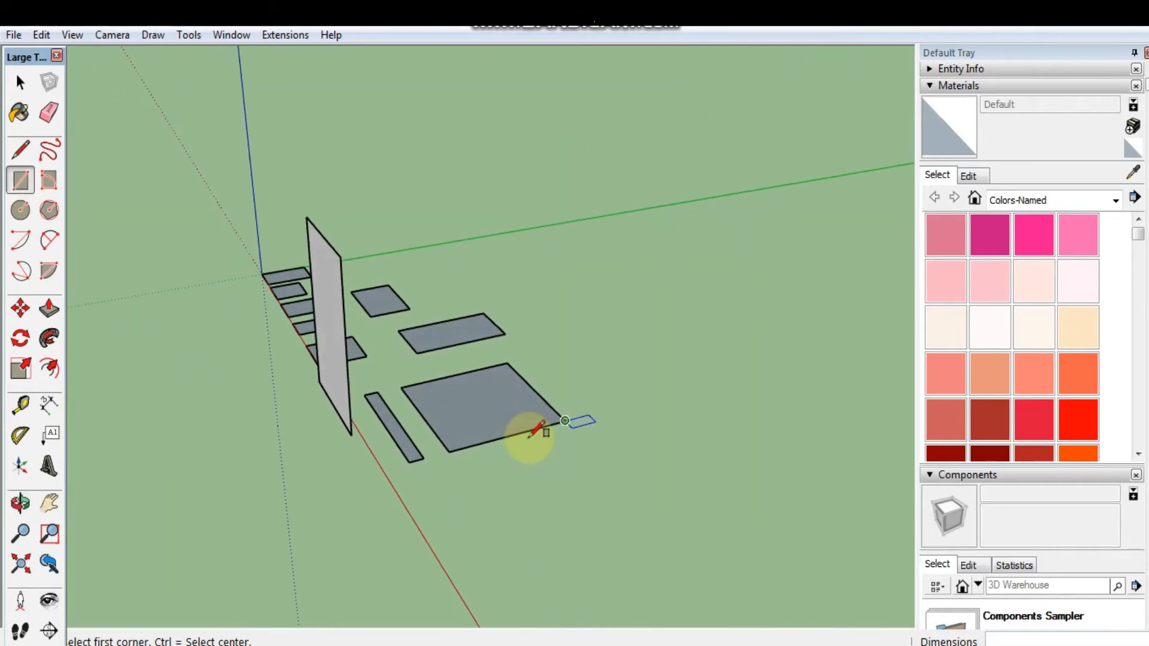
pyautogui.click(648, 447)
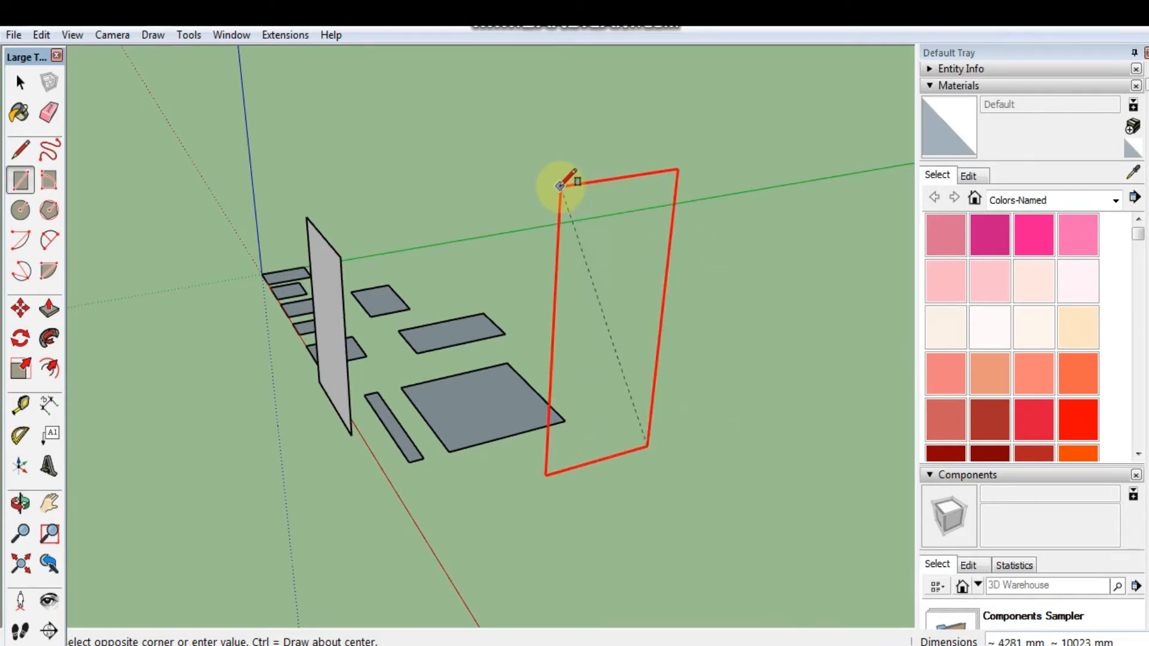
pyautogui.click(664, 170)
# Step: Select all the rectangles in the model and delete them
pyautogui.moveTo(411, 385); pyautogui.dragTo(643, 433, button='middle')
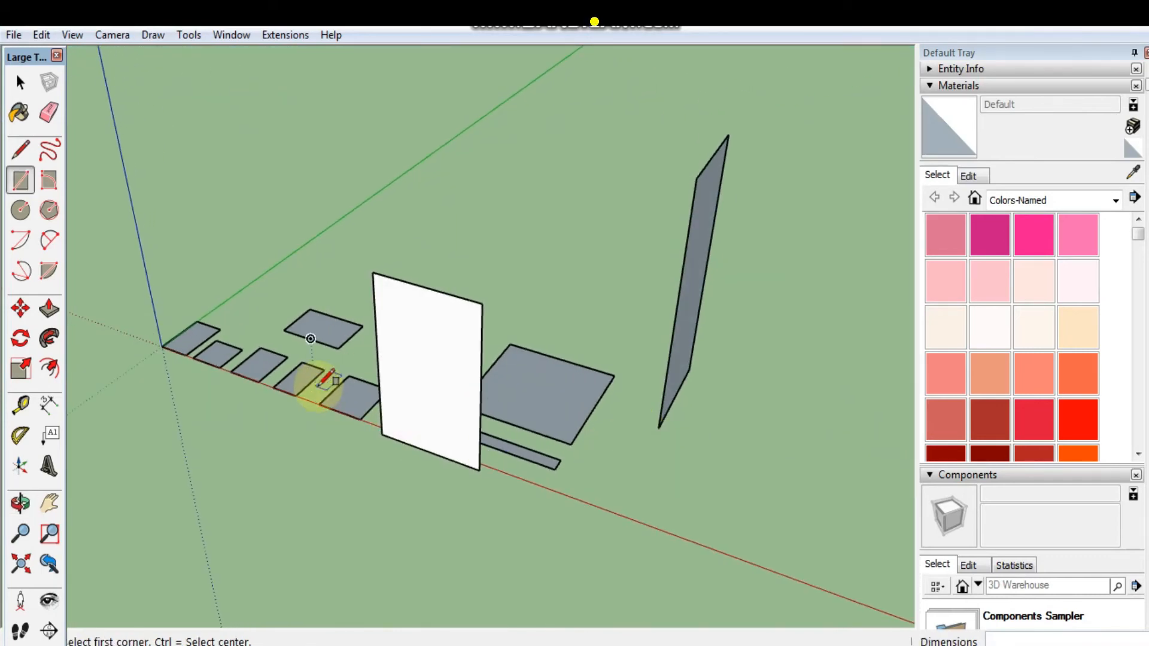
pyautogui.moveTo(305, 385); pyautogui.dragTo(395, 497, button='middle')
pyautogui.moveTo(428, 406)
pyautogui.mouseDown(button='middle')
pyautogui.moveTo(379, 463)
pyautogui.moveTo(411, 469)
pyautogui.moveTo(437, 392)
pyautogui.mouseUp(button='middle')
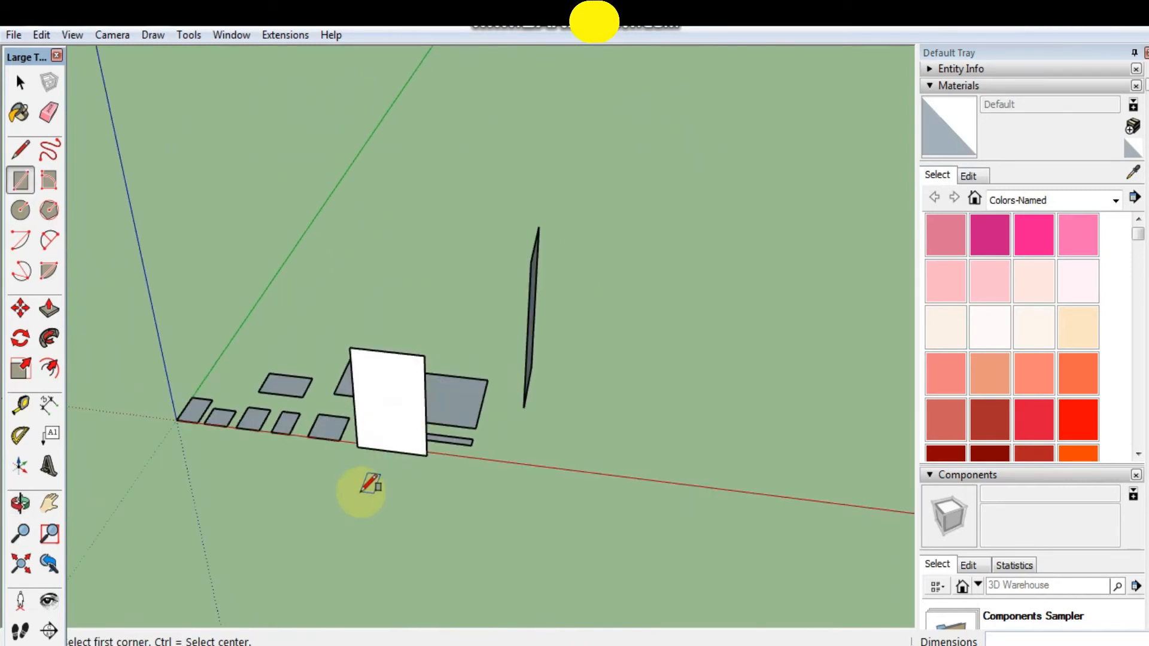
pyautogui.hotkey('ctrl', 'a')
pyautogui.press('Delete')
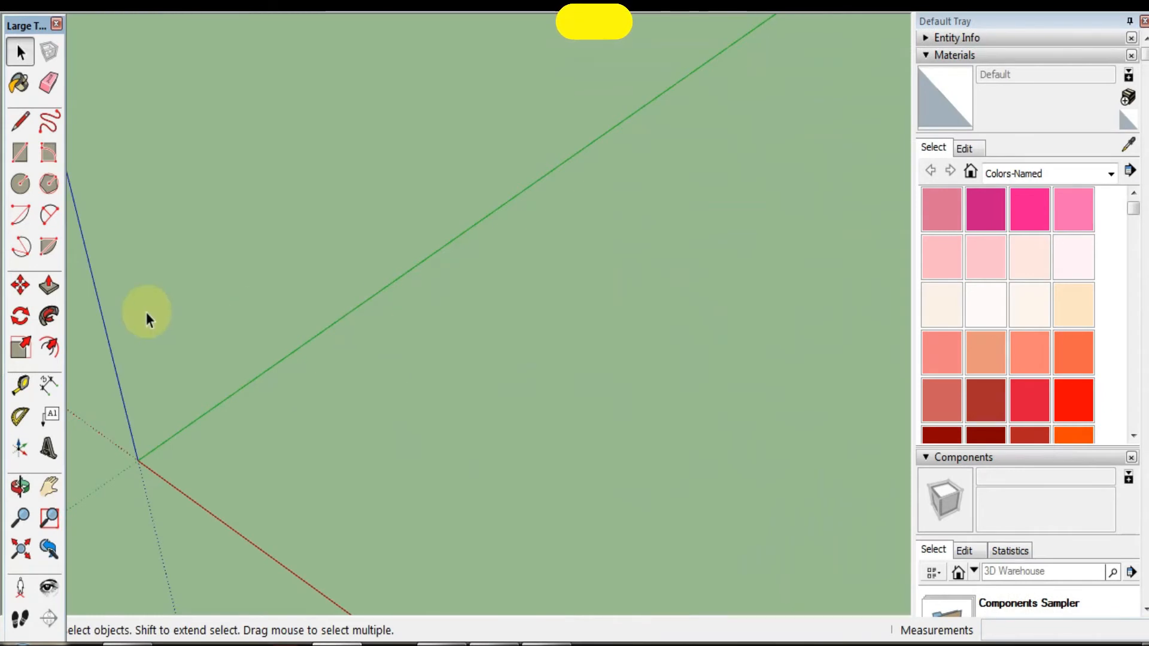
# Step: Draw a tilted rectangle with the Rotated Rectangle tool, with a 5000 mm first edge along the red direction and a freehand width of about 10874 mm
pyautogui.click(52, 160)
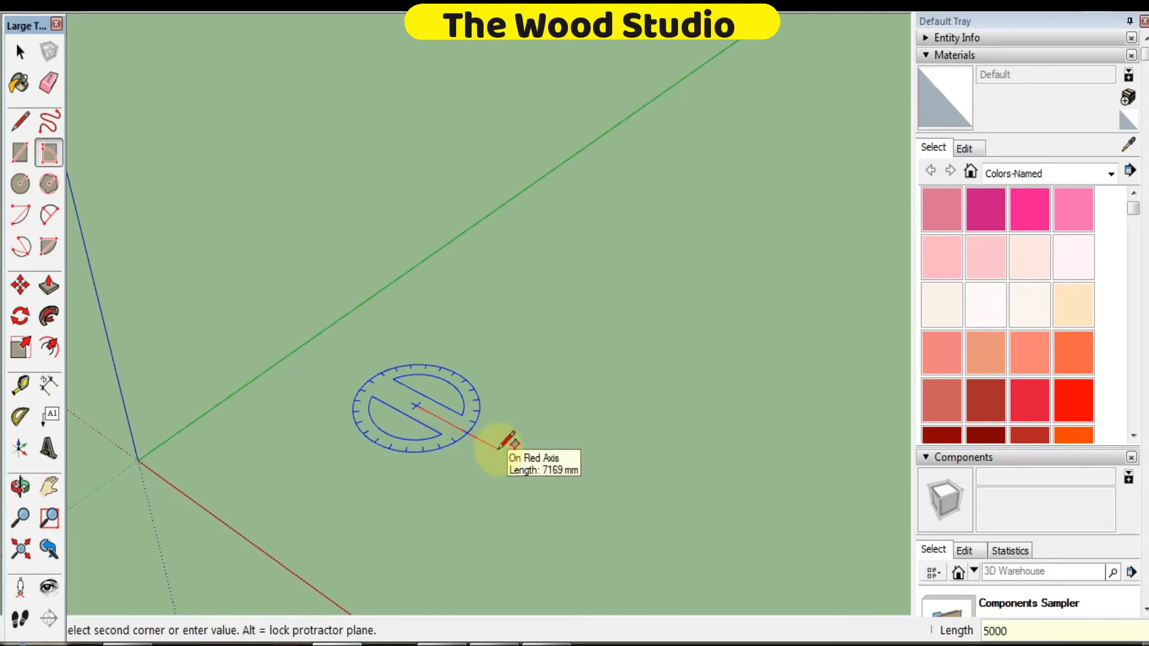
pyautogui.press('Return')
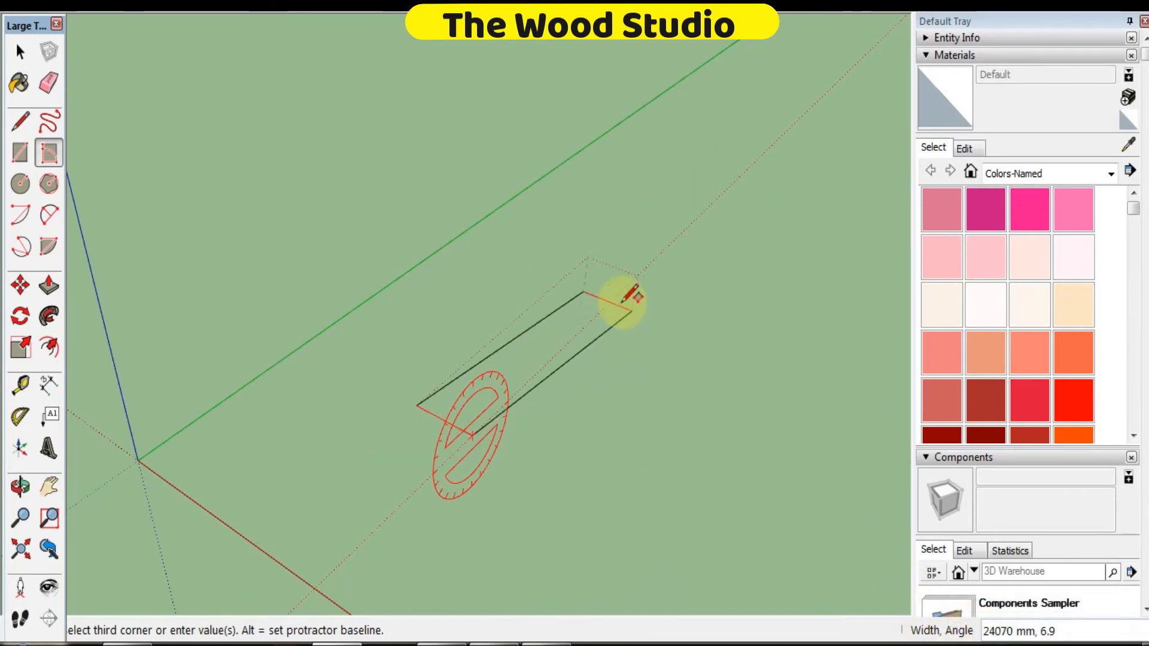
pyautogui.click(515, 273)
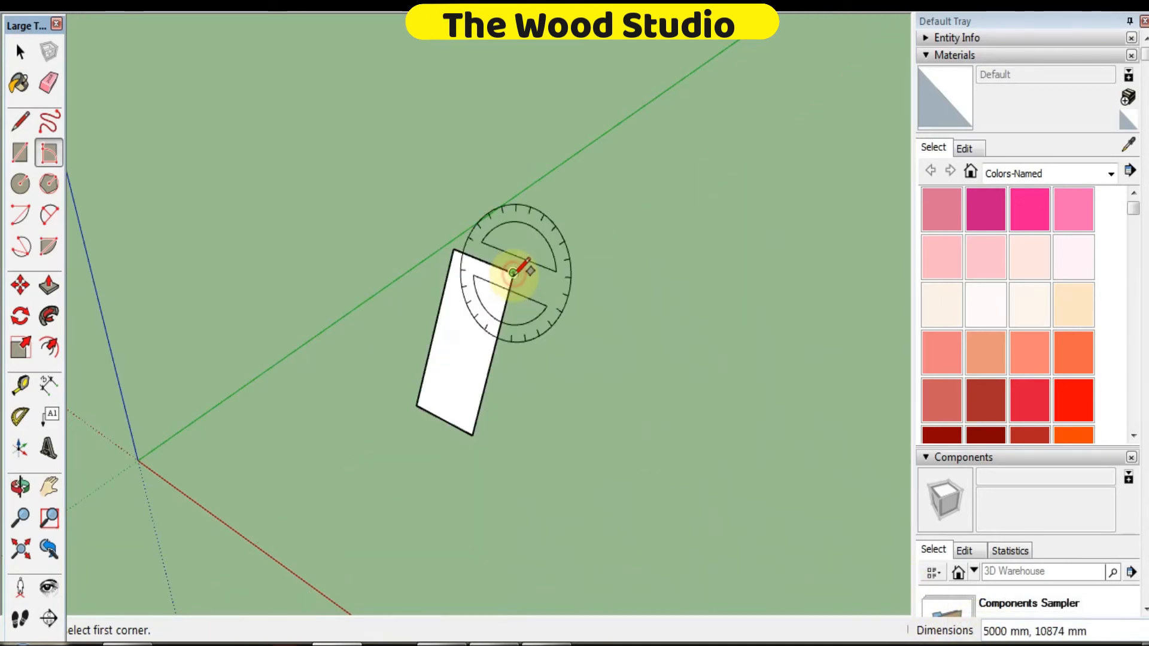
# Step: Draw a second rotated rectangle beside the first, with a 5000 mm edge along the red direction and an entered width of 5000 mm
pyautogui.scroll(-2, 239, 329)
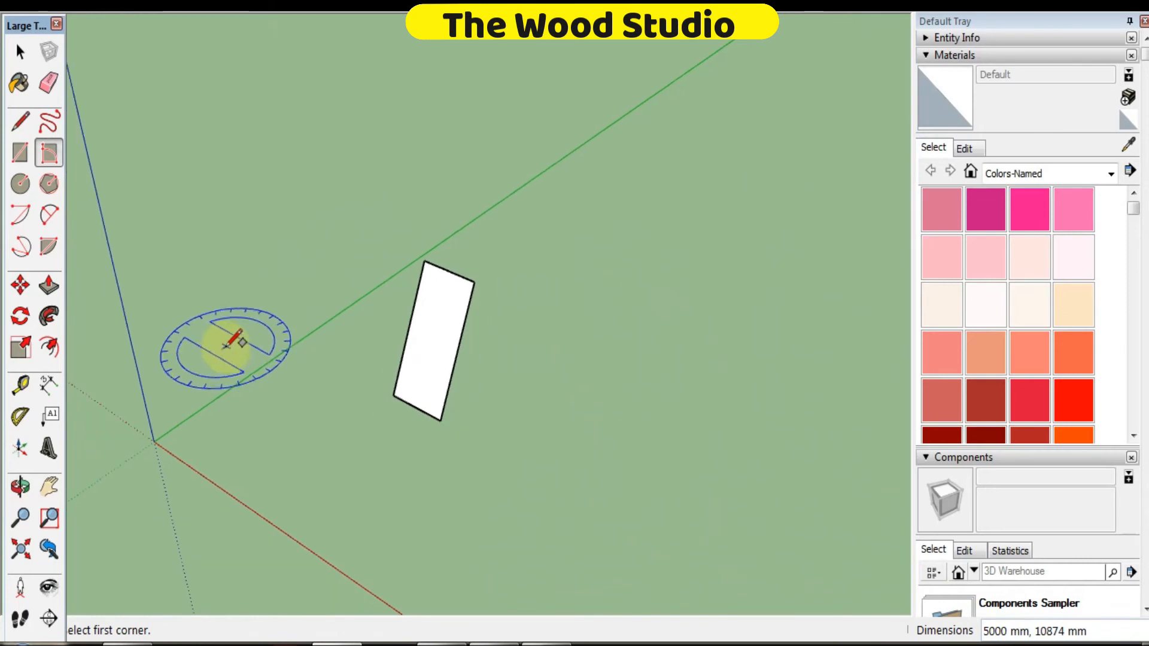
pyautogui.click(523, 440)
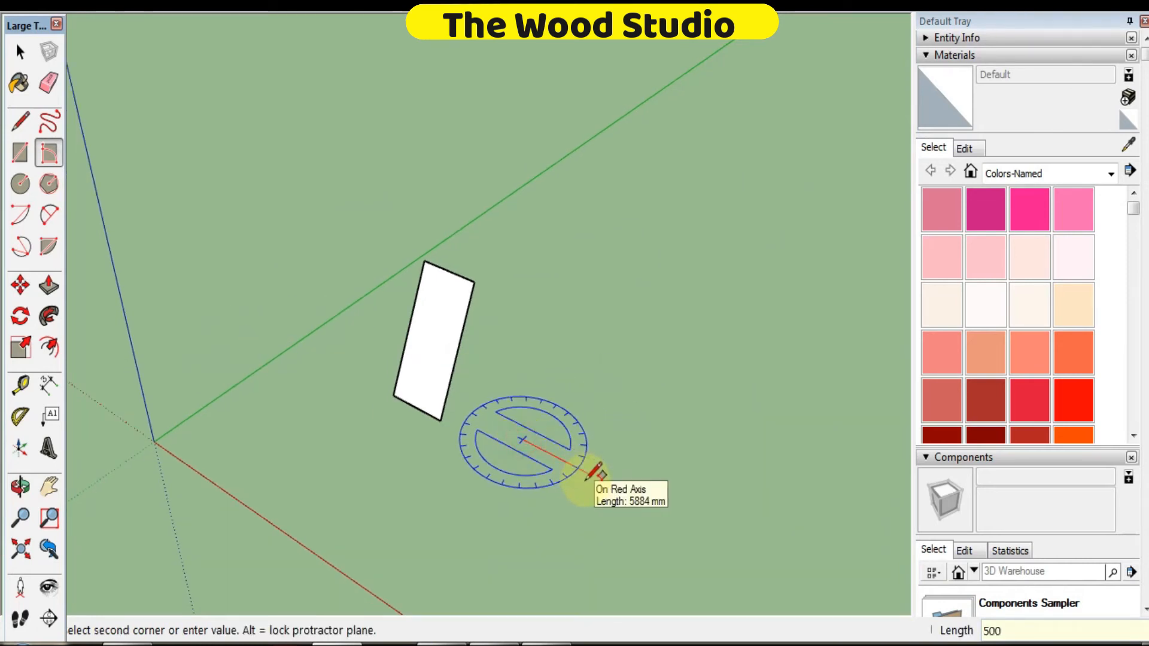
pyautogui.press('Return')
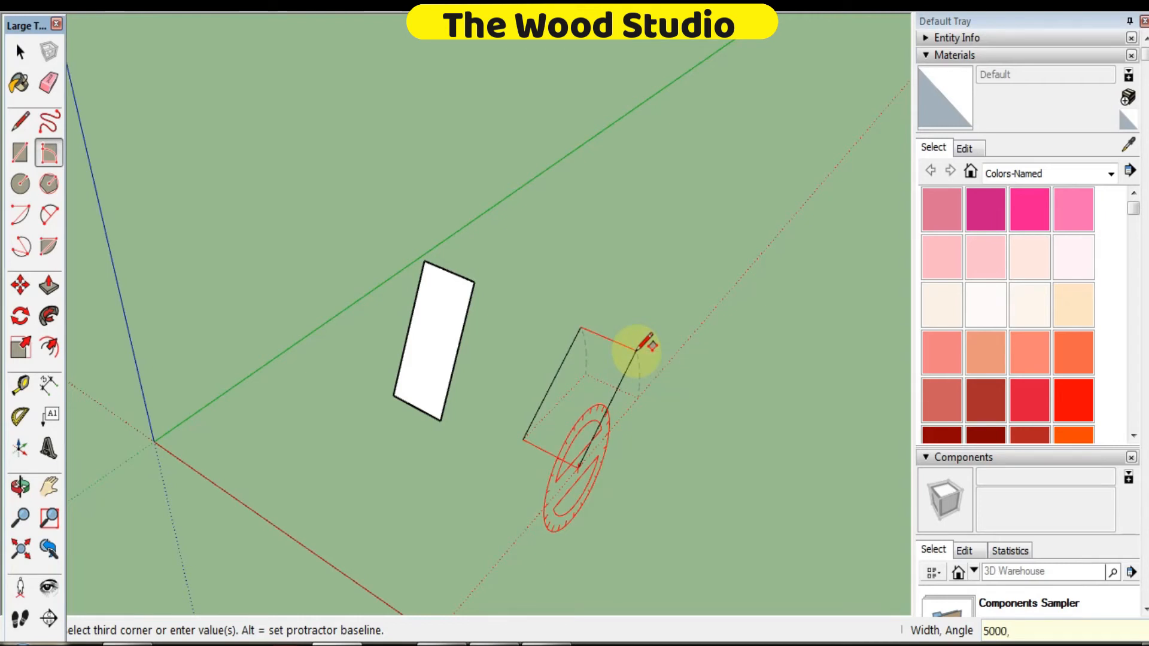
pyautogui.press('Return')
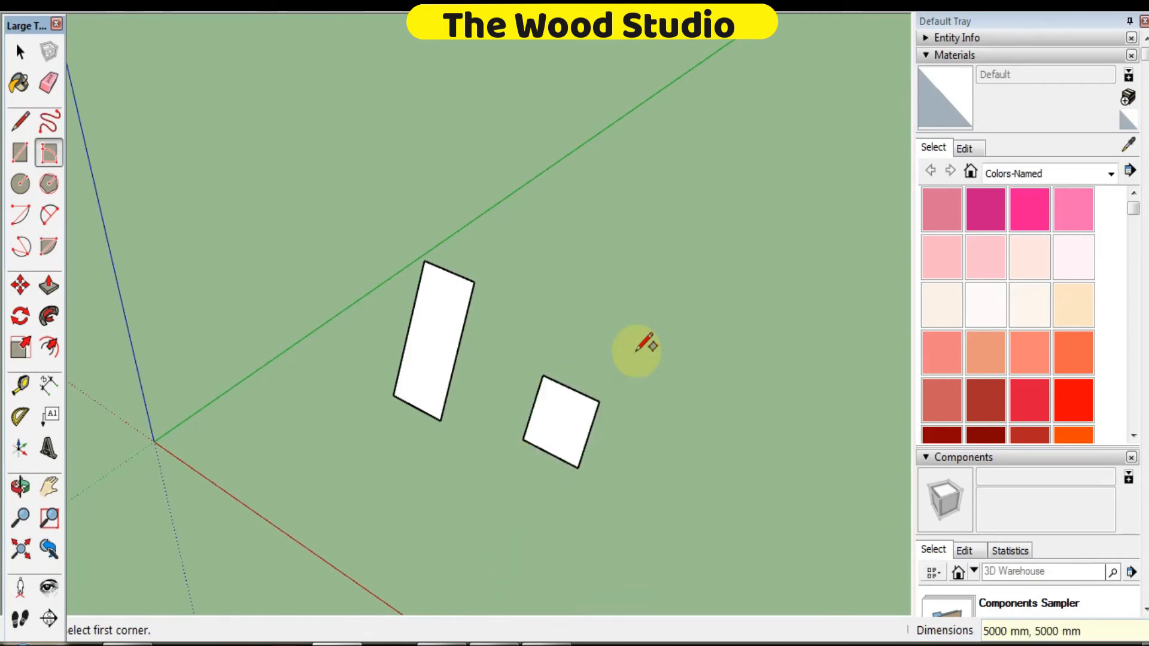
# Step: Draw a third rotated rectangle behind the other two, with a 5000 mm edge along the green direction and a 6000 mm width at an entered angle
pyautogui.scroll(4, 645, 344)
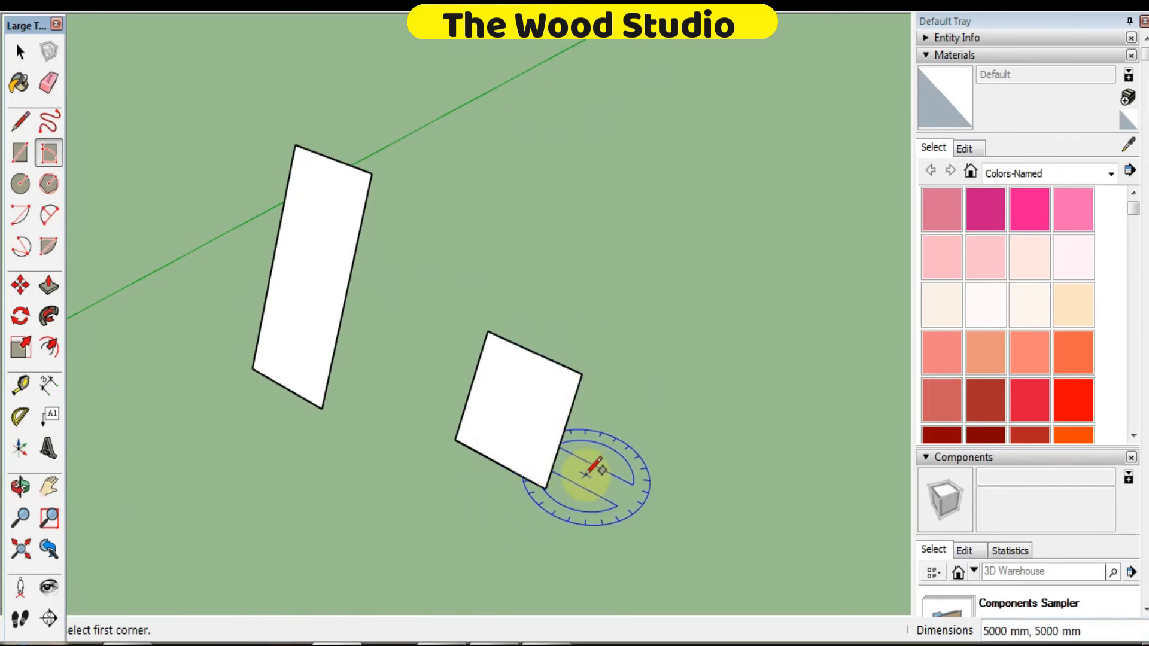
pyautogui.moveTo(515, 441); pyautogui.dragTo(596, 447, button='middle')
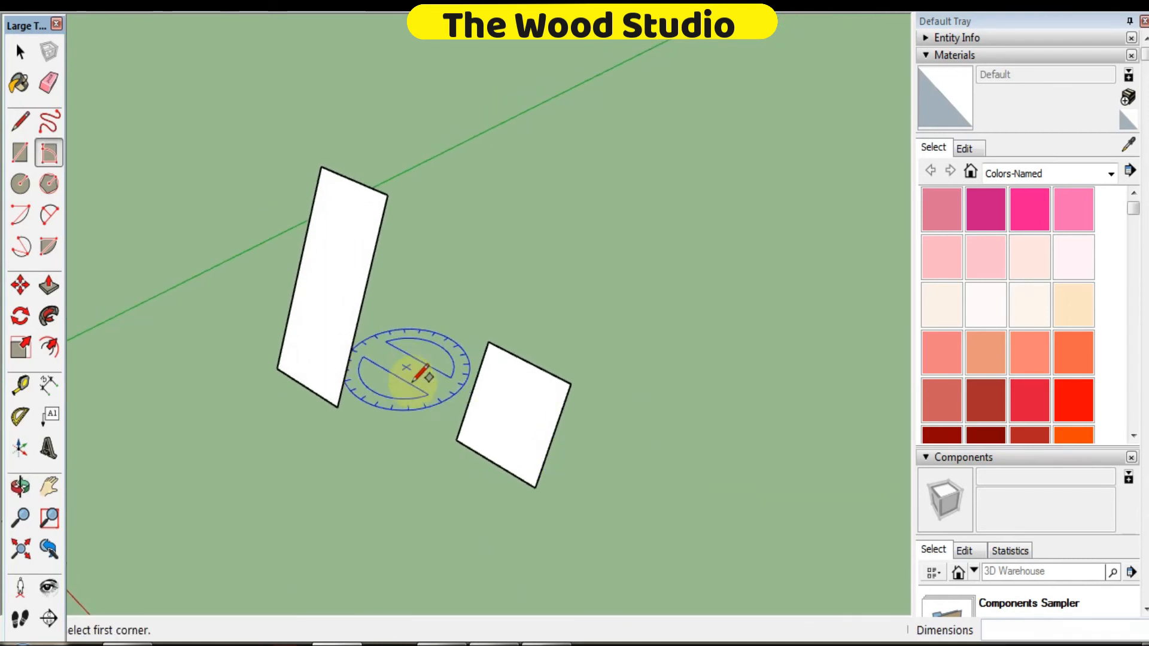
pyautogui.scroll(-3, 423, 386)
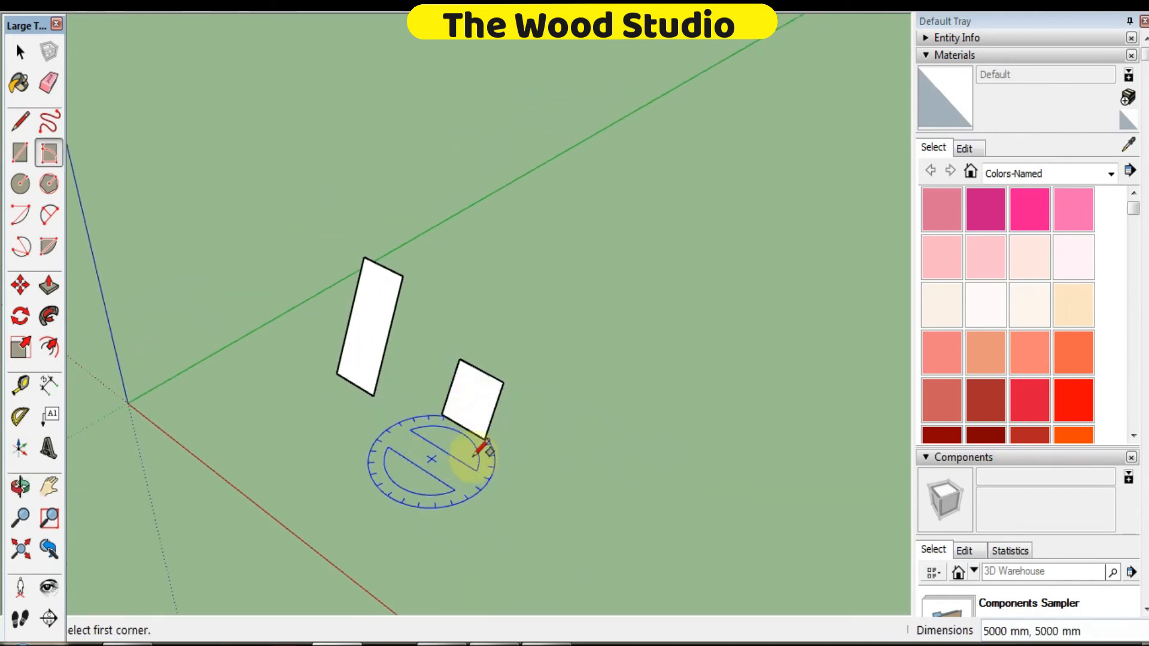
pyautogui.click(577, 321)
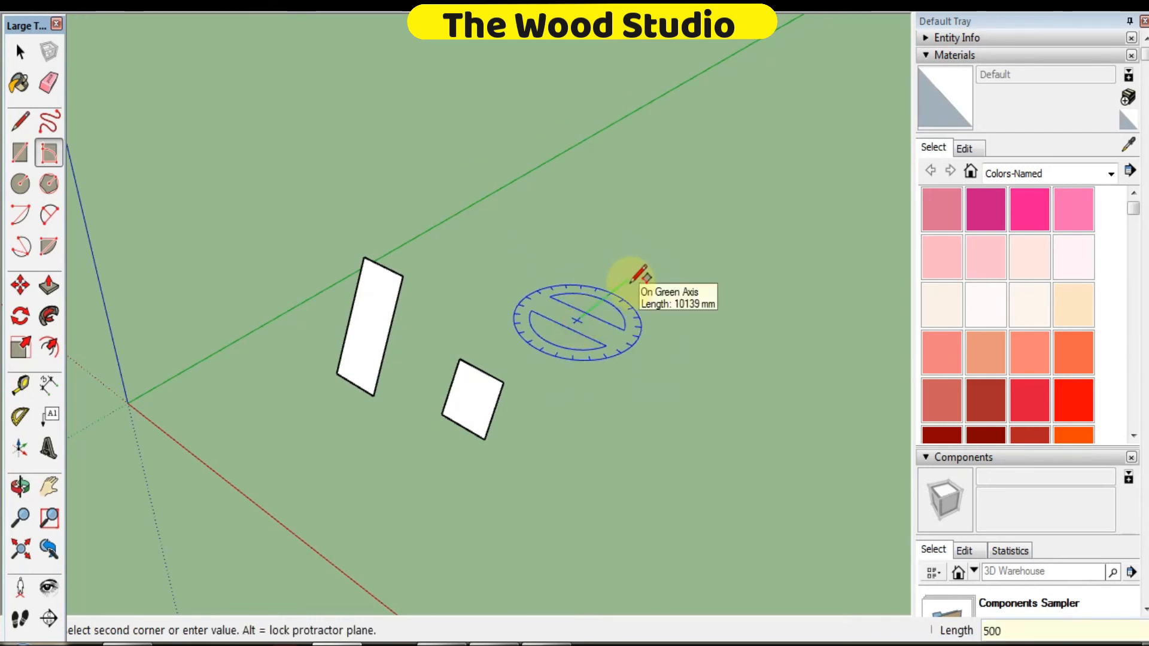
pyautogui.press('Return')
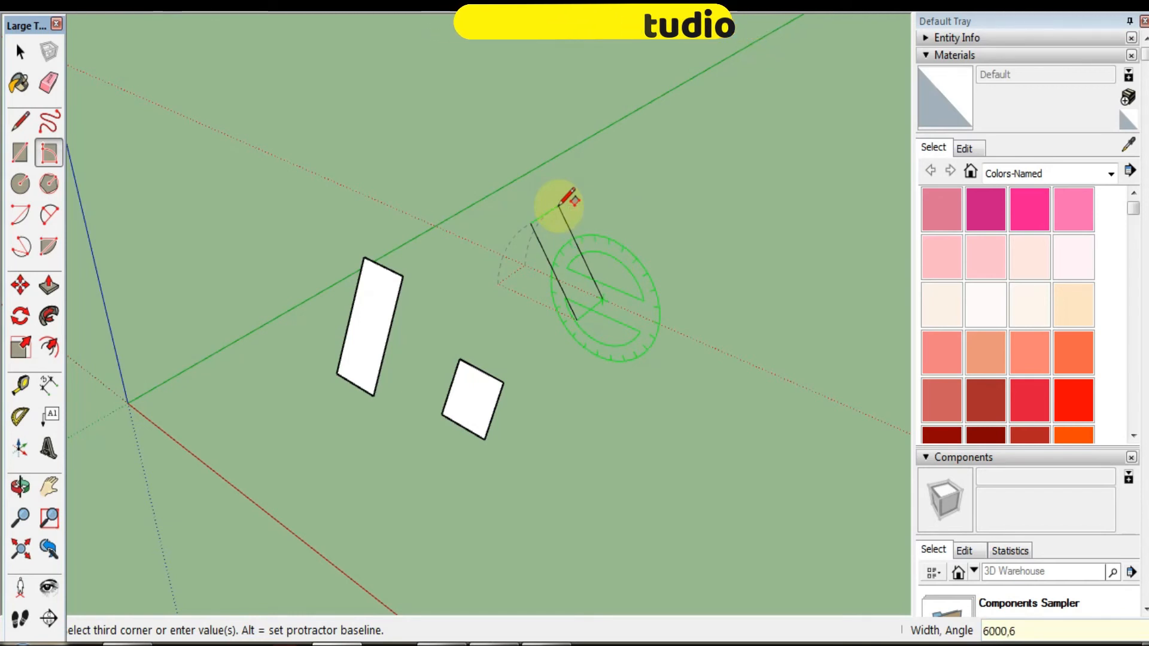
pyautogui.press('Return')
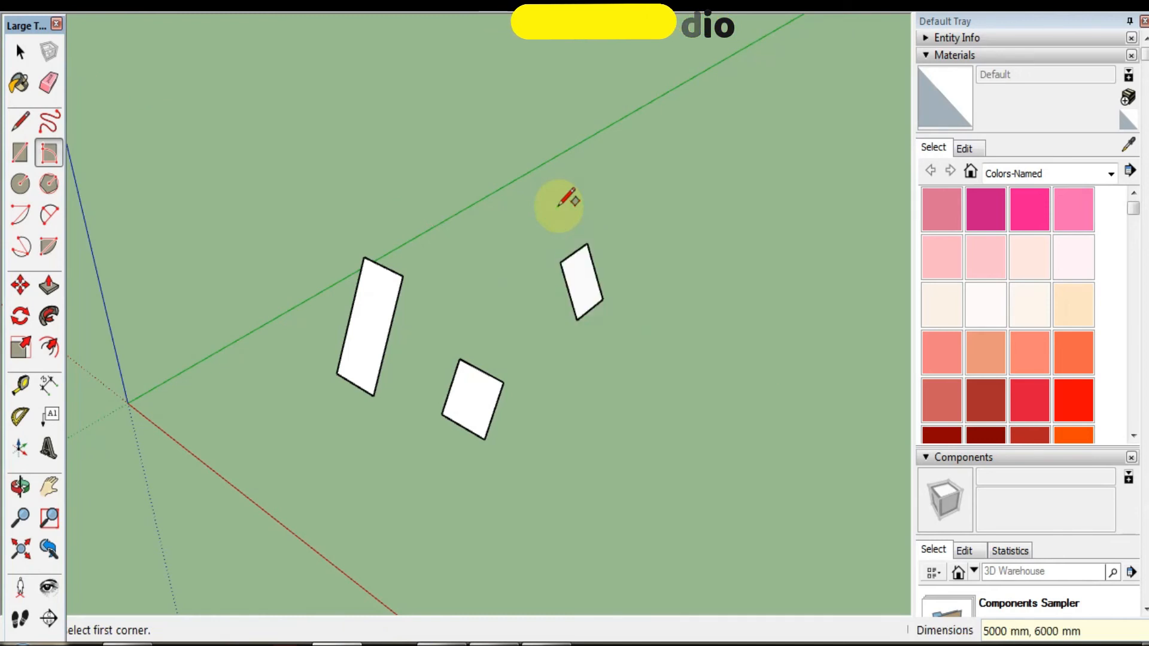
# Step: Examine the tilt of the third rotated rectangle up close and compare it with the other two from several angles
pyautogui.scroll(5, 565, 200)
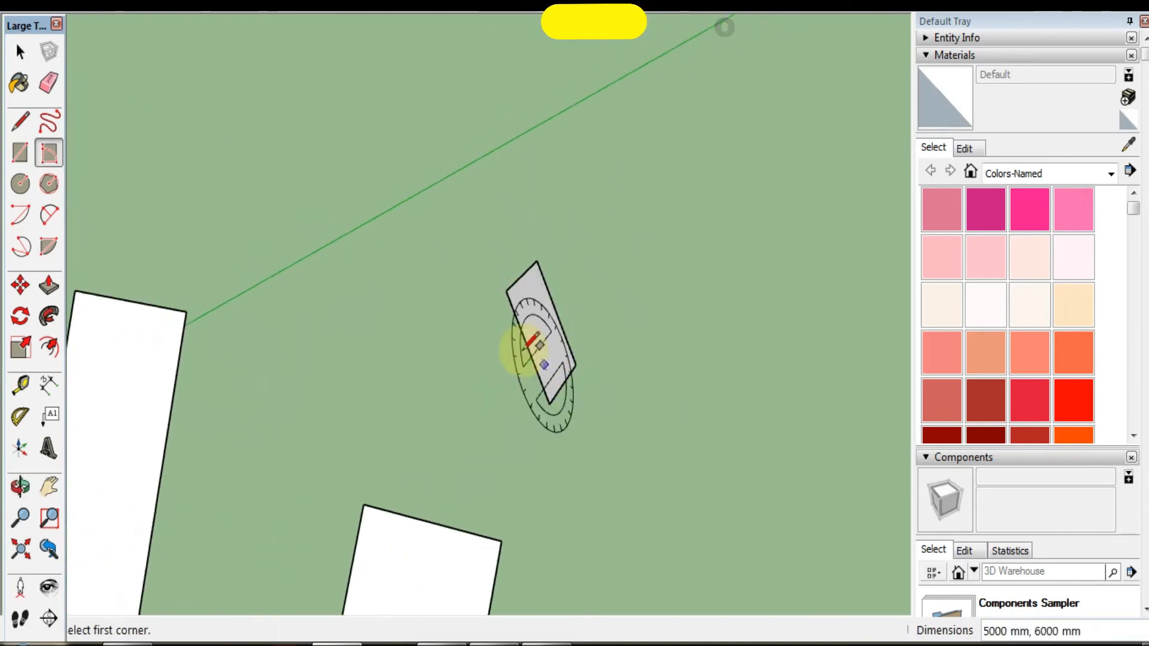
pyautogui.scroll(2, 530, 346)
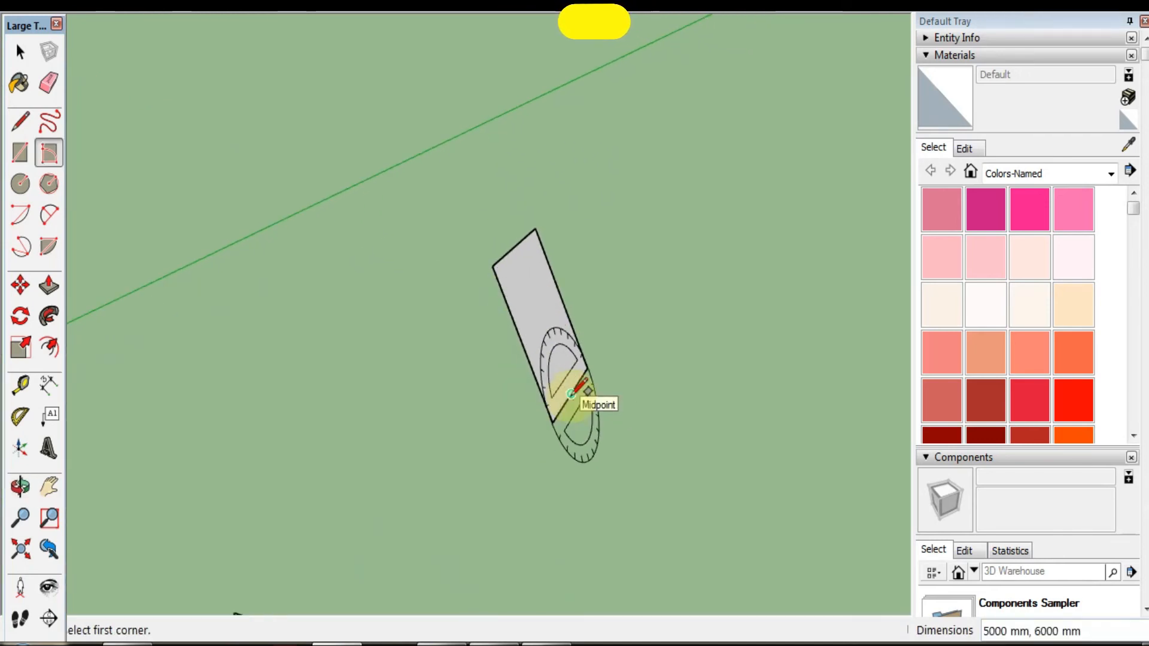
pyautogui.moveTo(572, 394)
pyautogui.mouseDown(button='middle')
pyautogui.moveTo(600, 415)
pyautogui.moveTo(462, 359)
pyautogui.moveTo(461, 333)
pyautogui.mouseUp(button='middle')
pyautogui.scroll(-3, 461, 379)
pyautogui.scroll(-2, 462, 329)
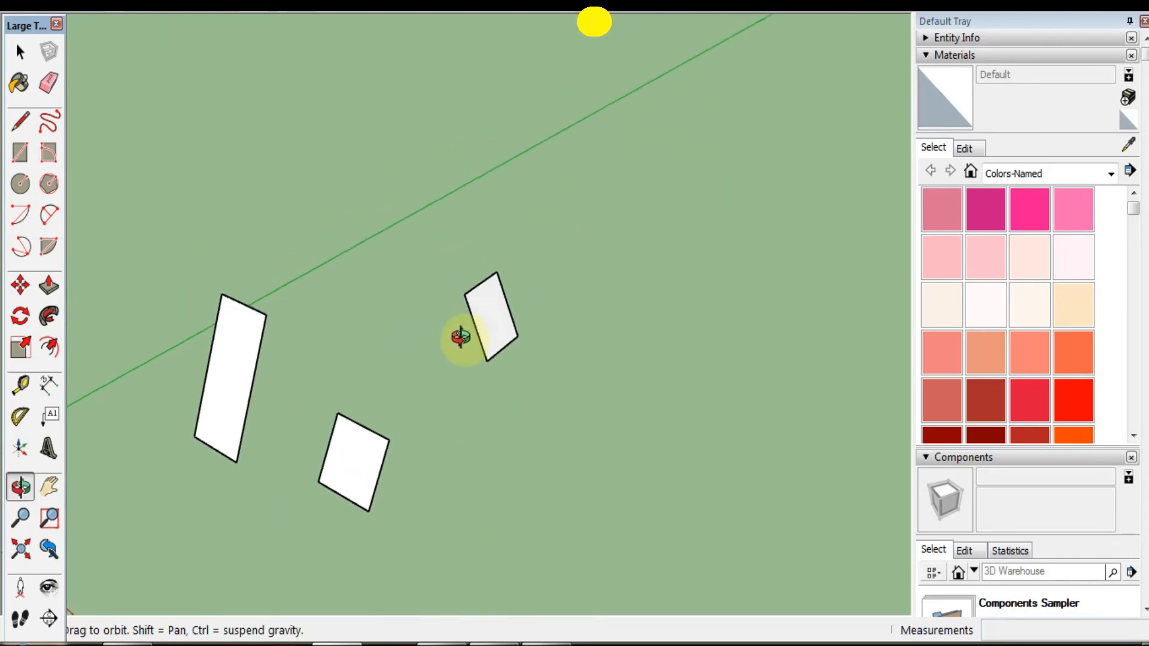
pyautogui.scroll(-4, 495, 328)
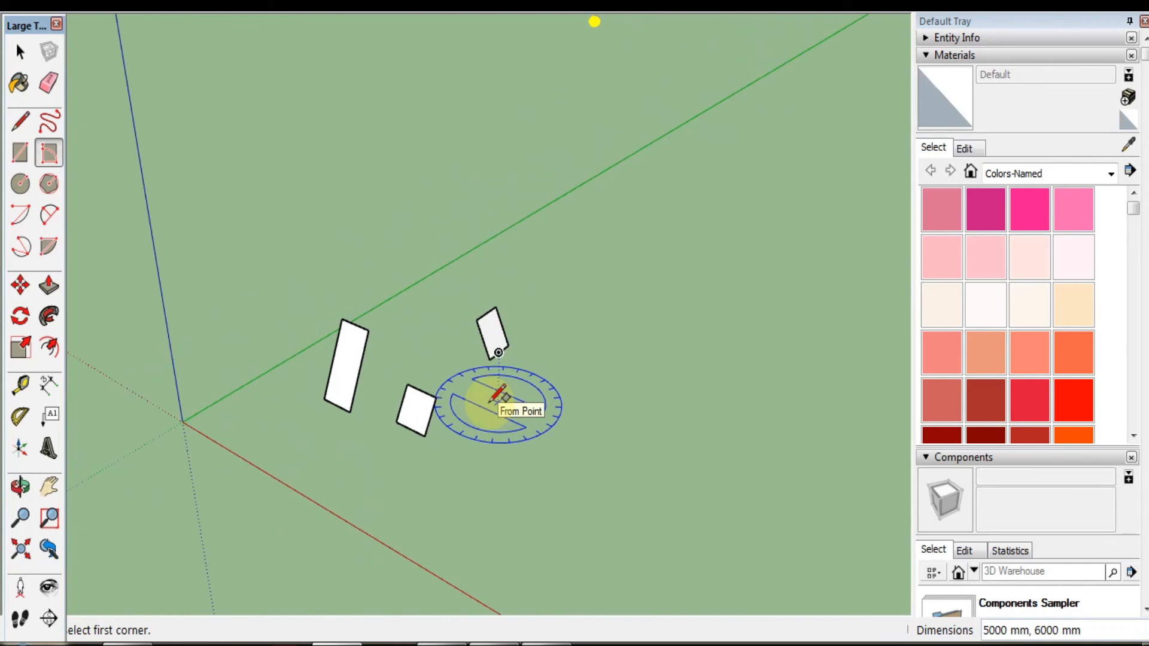
pyautogui.moveTo(500, 392); pyautogui.dragTo(516, 477, button='middle')
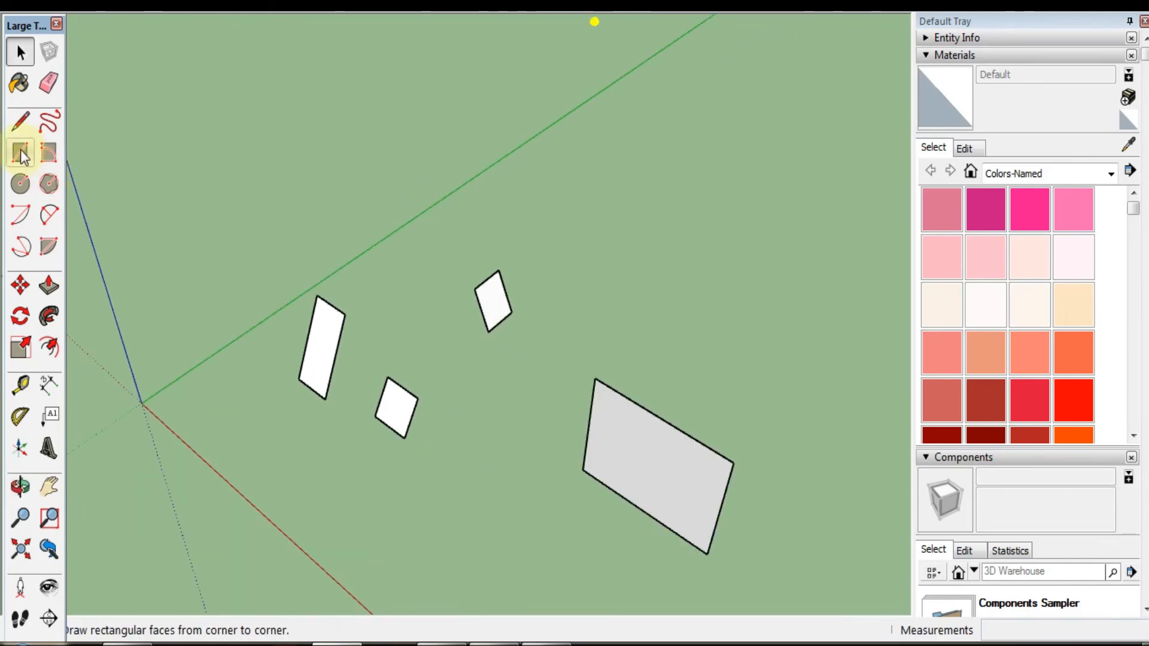
# Step: Draw a flat freehand rectangle about 4105 by 18163 mm with the Rectangle tool, between the small tilted square and the large tilted rectangle
pyautogui.press('r')
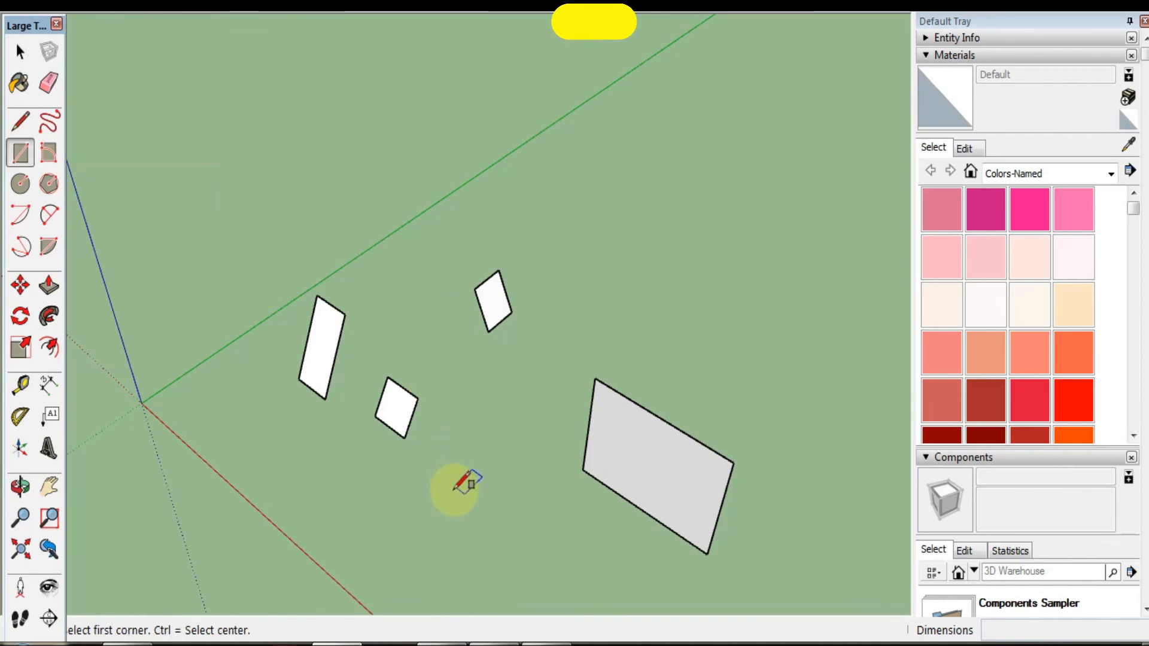
pyautogui.click(454, 525)
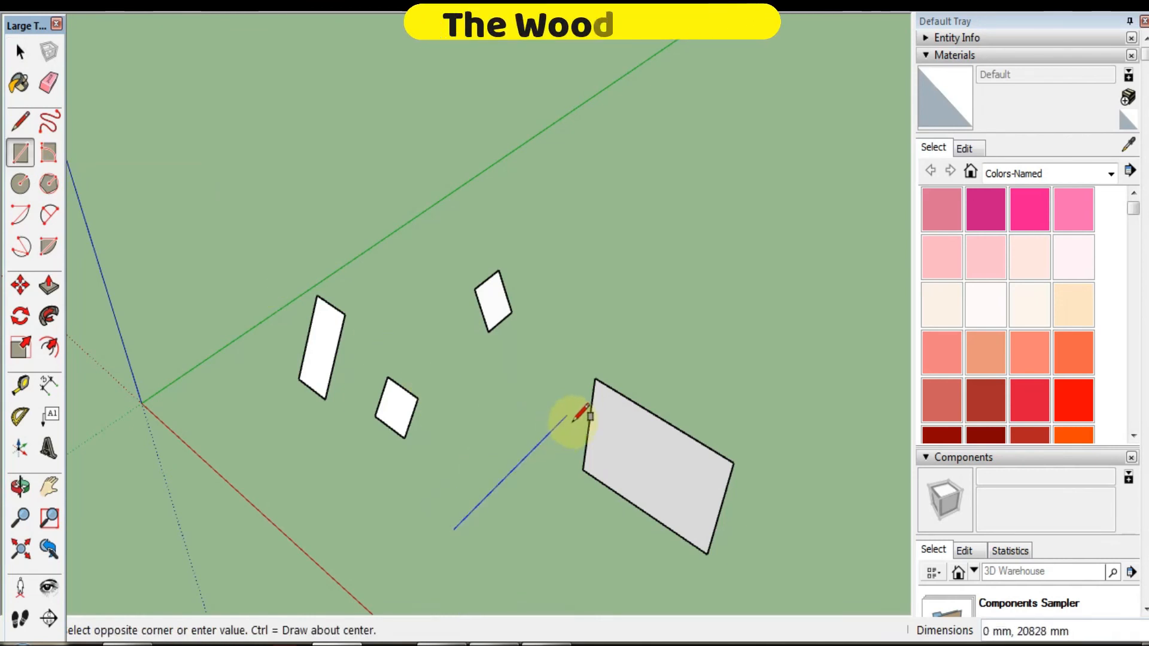
pyautogui.click(544, 408)
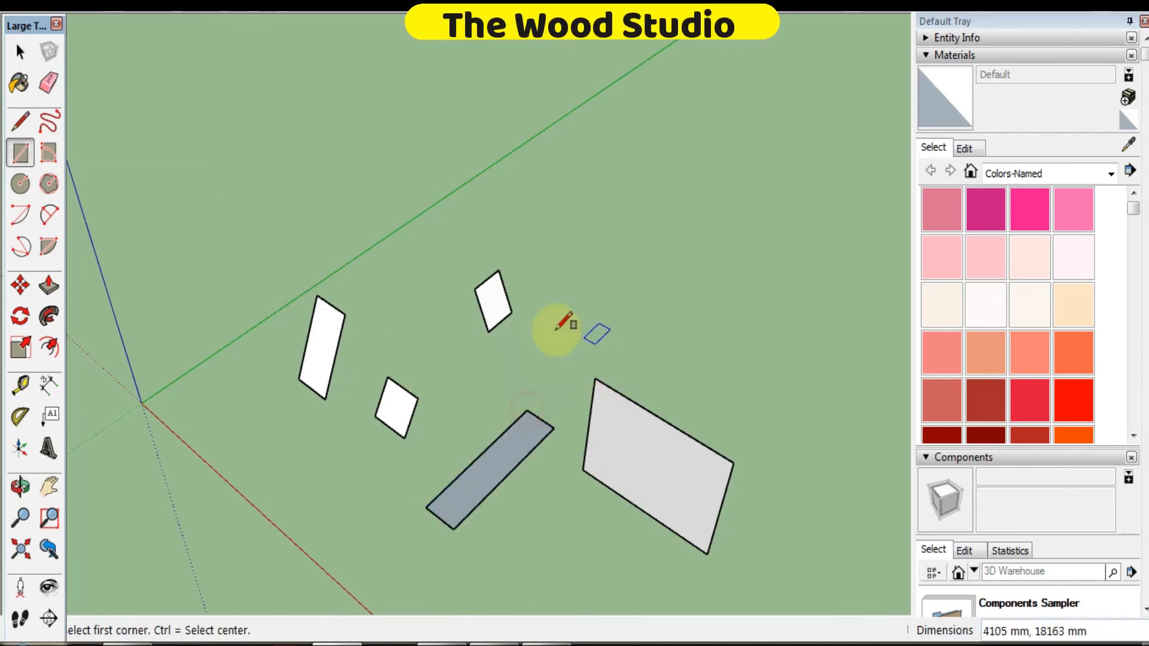
# Step: Draw two more flat freehand rectangles behind the existing shapes, about 16180 by 27272 mm and about 14859 by 10849 mm
pyautogui.moveTo(567, 323); pyautogui.dragTo(181, 246, button='middle')
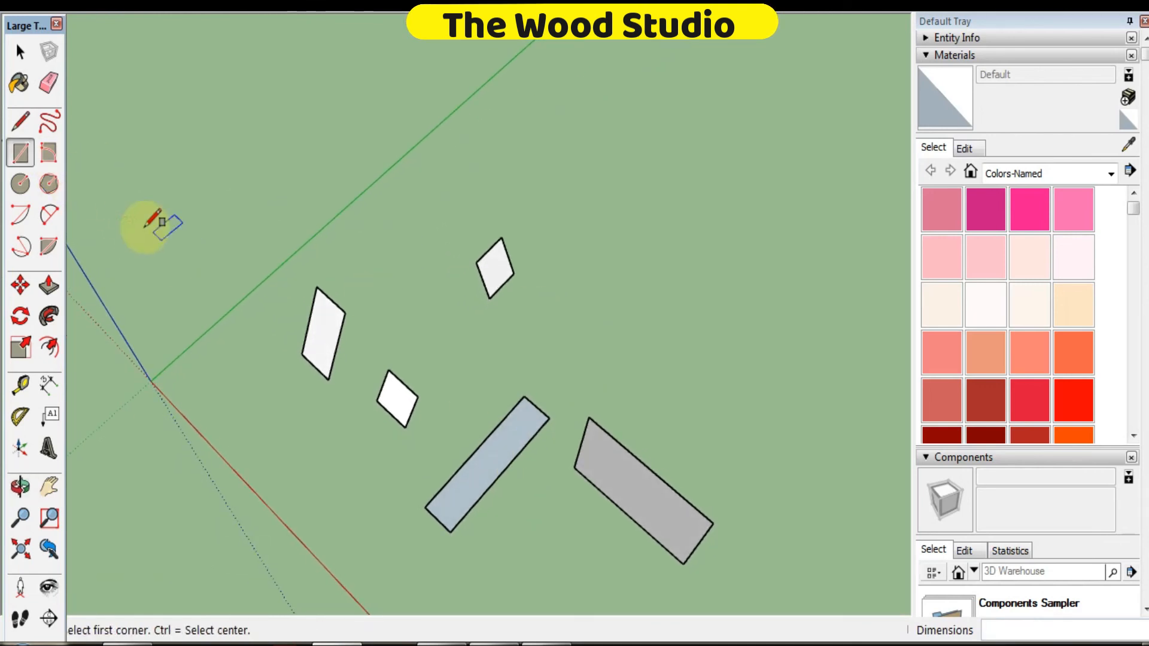
pyautogui.click(592, 360)
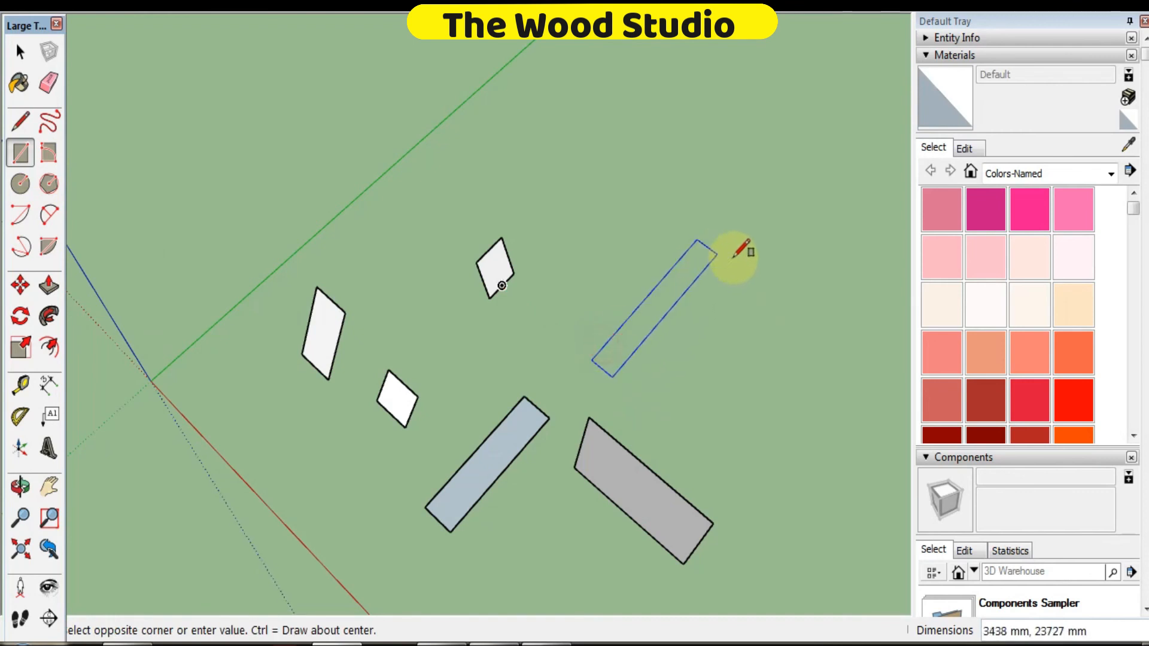
pyautogui.click(813, 295)
pyautogui.click(595, 235)
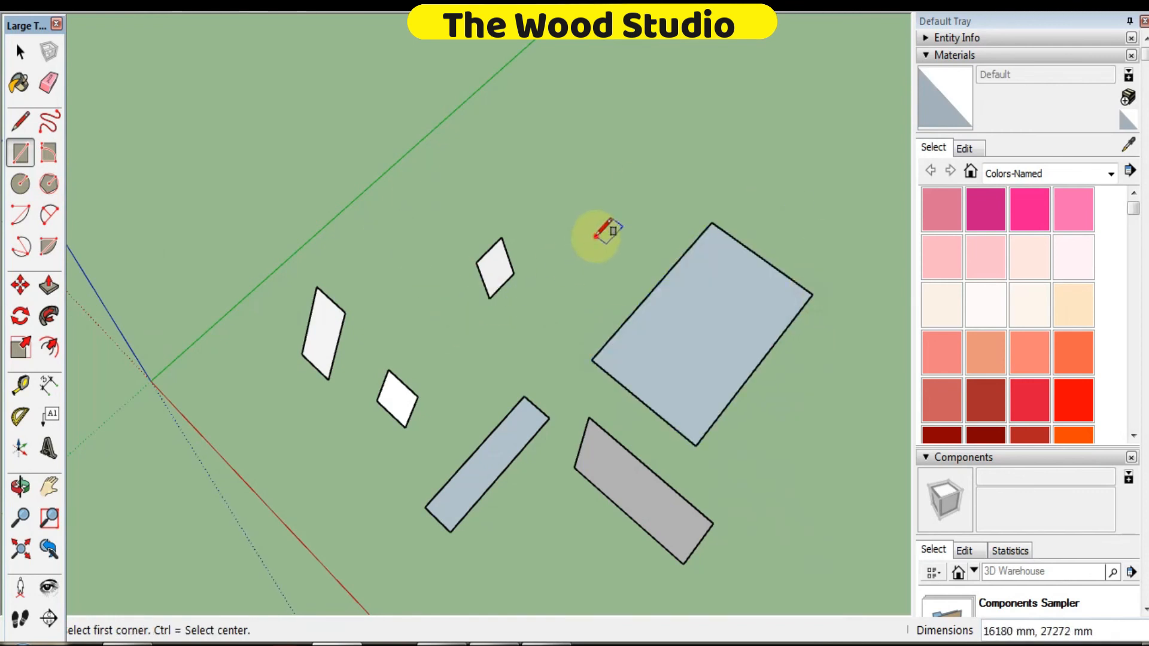
pyautogui.click(562, 128)
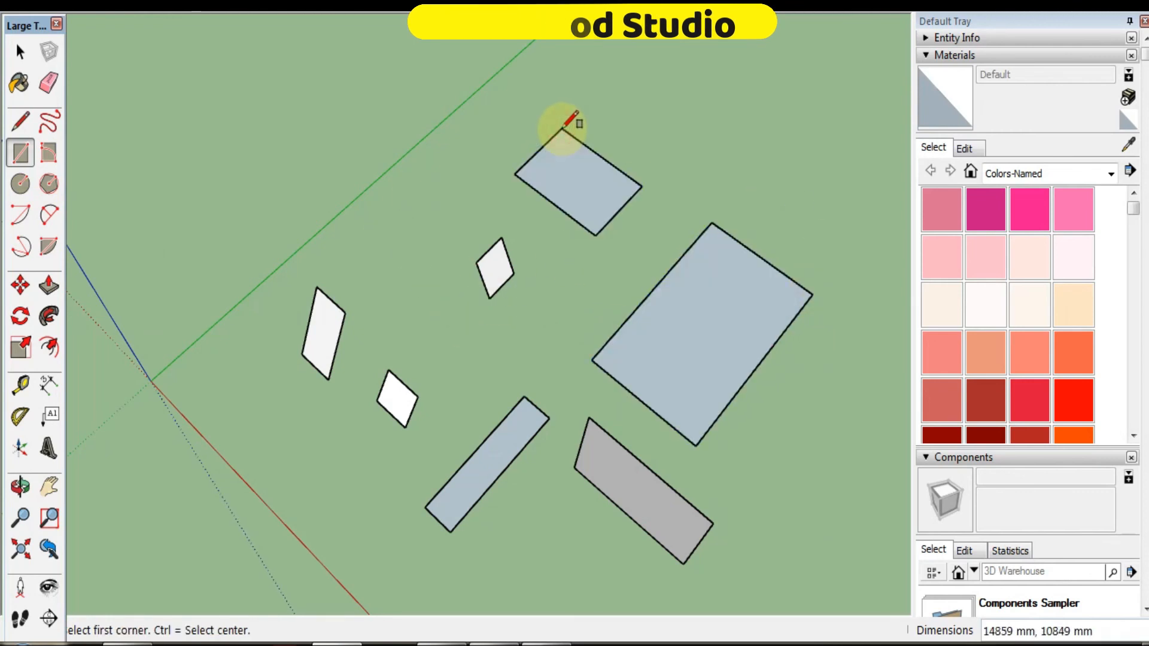
pyautogui.press('space')
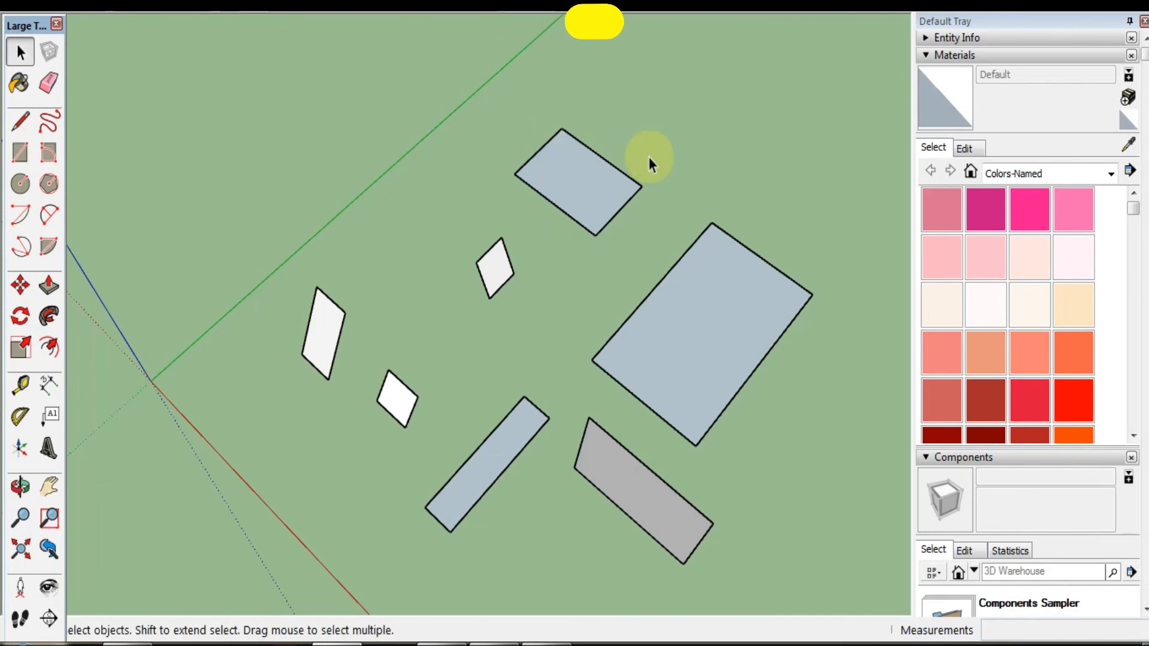